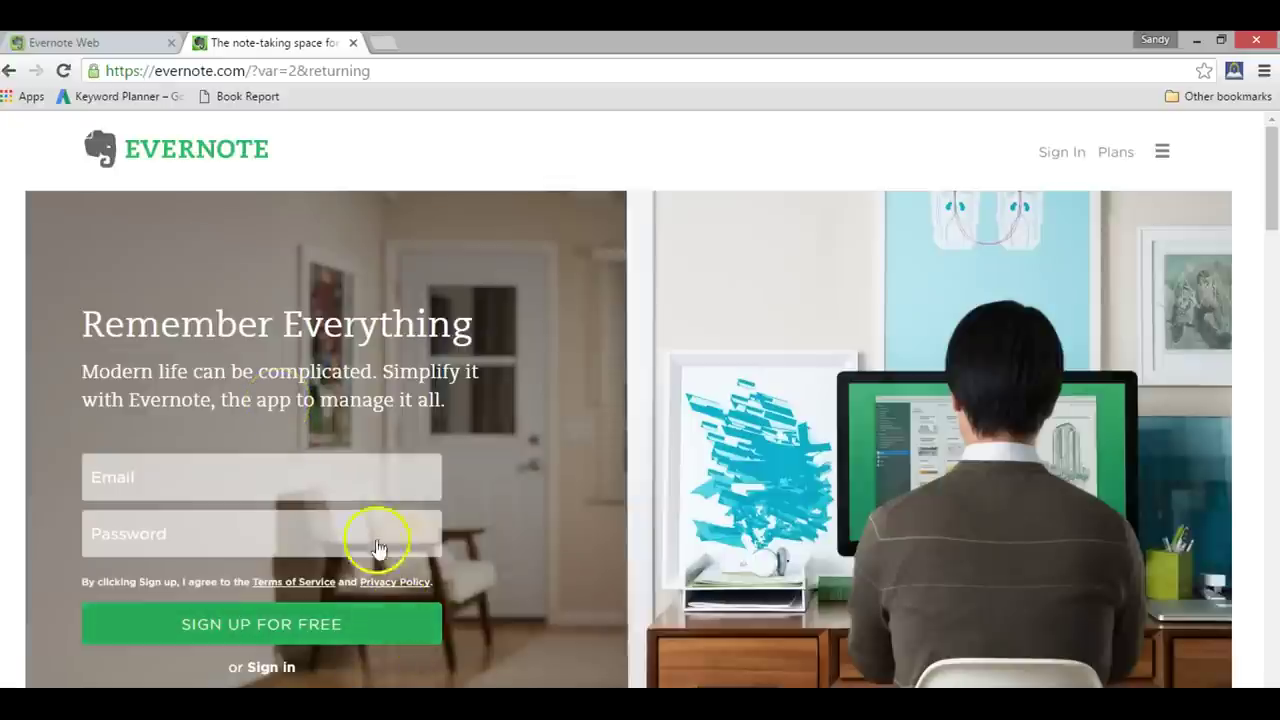
# Return to the signed-in Evernote account and check the Search, Work Chat and Shortcuts panels
pyautogui.click(68, 43)
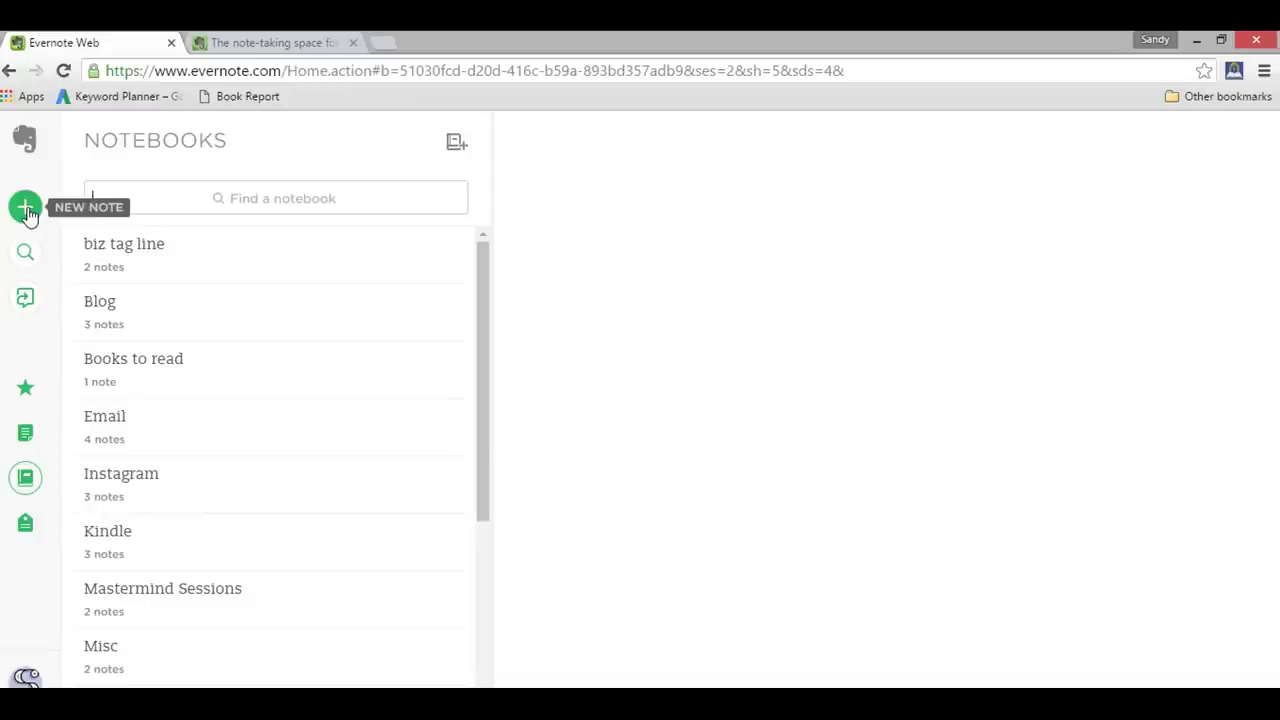
pyautogui.click(25, 252)
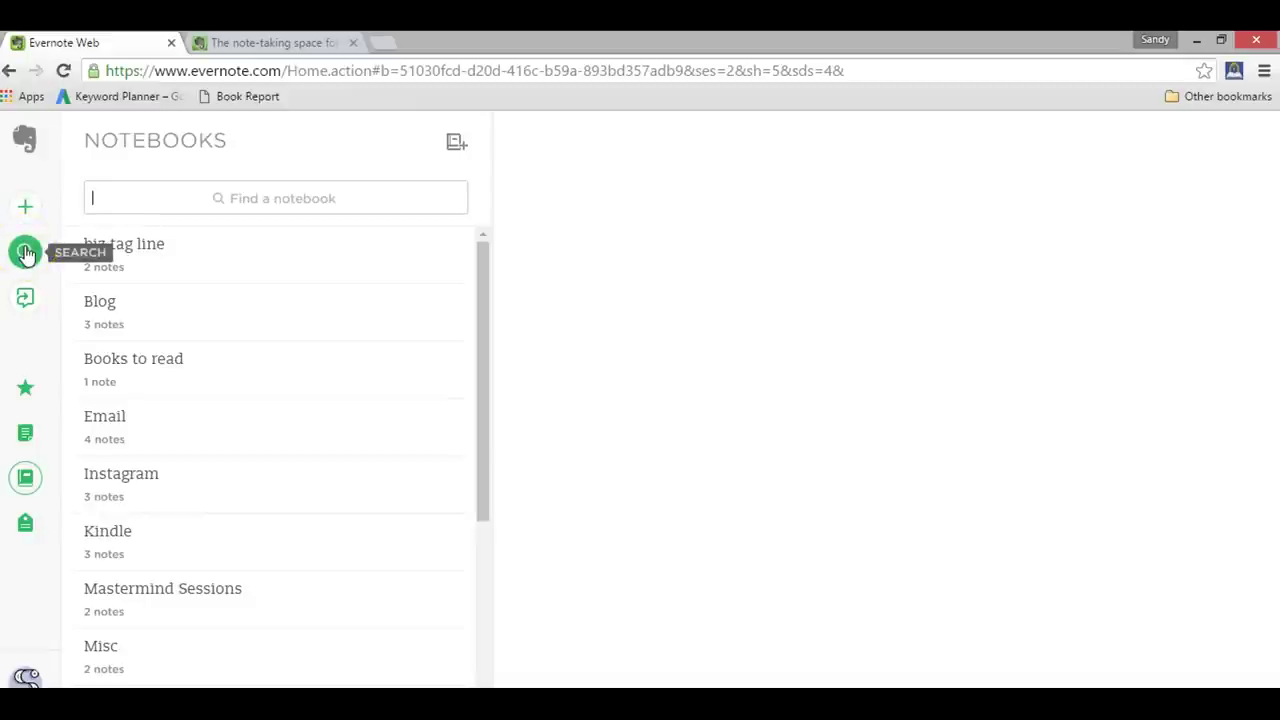
pyautogui.click(12, 310)
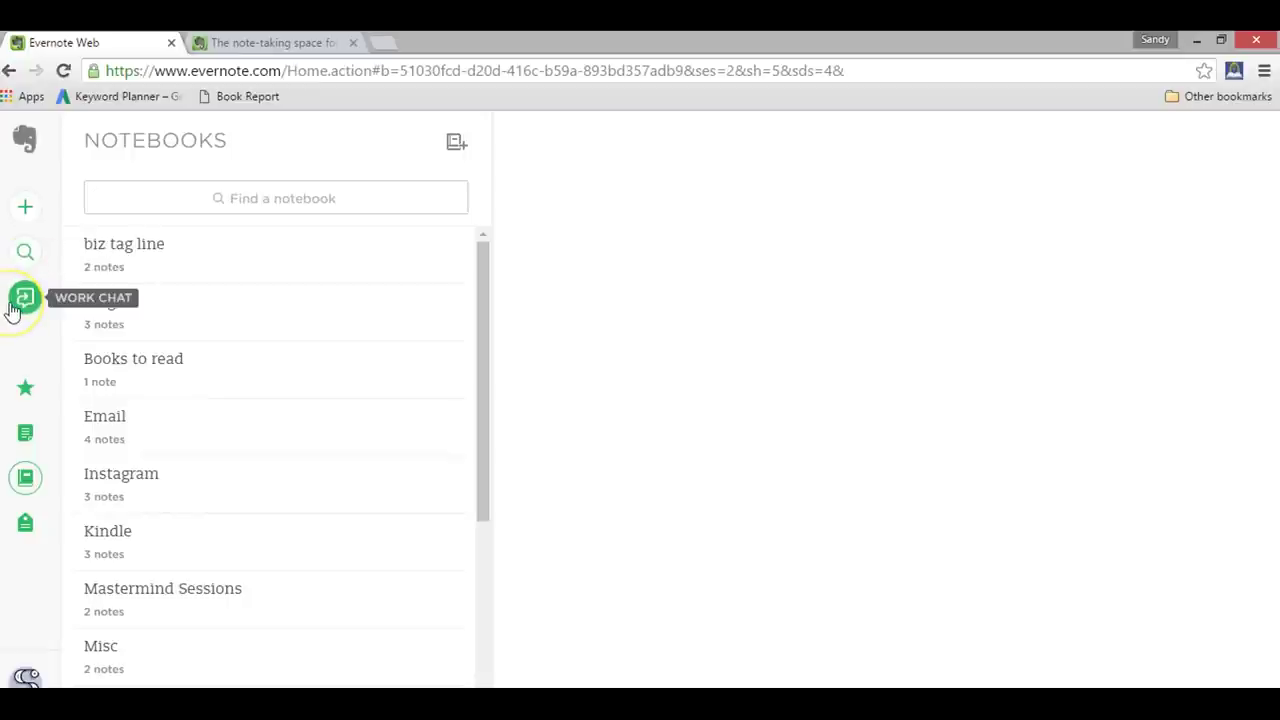
pyautogui.click(30, 390)
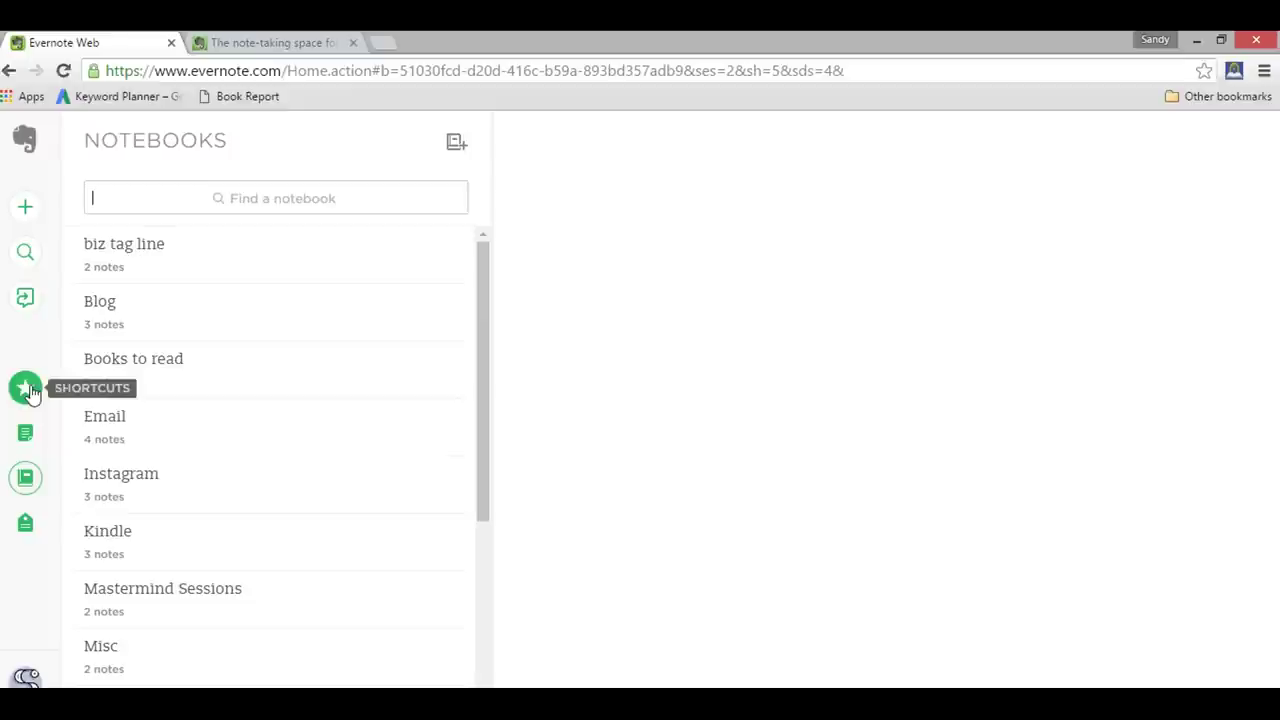
pyautogui.click(30, 390)
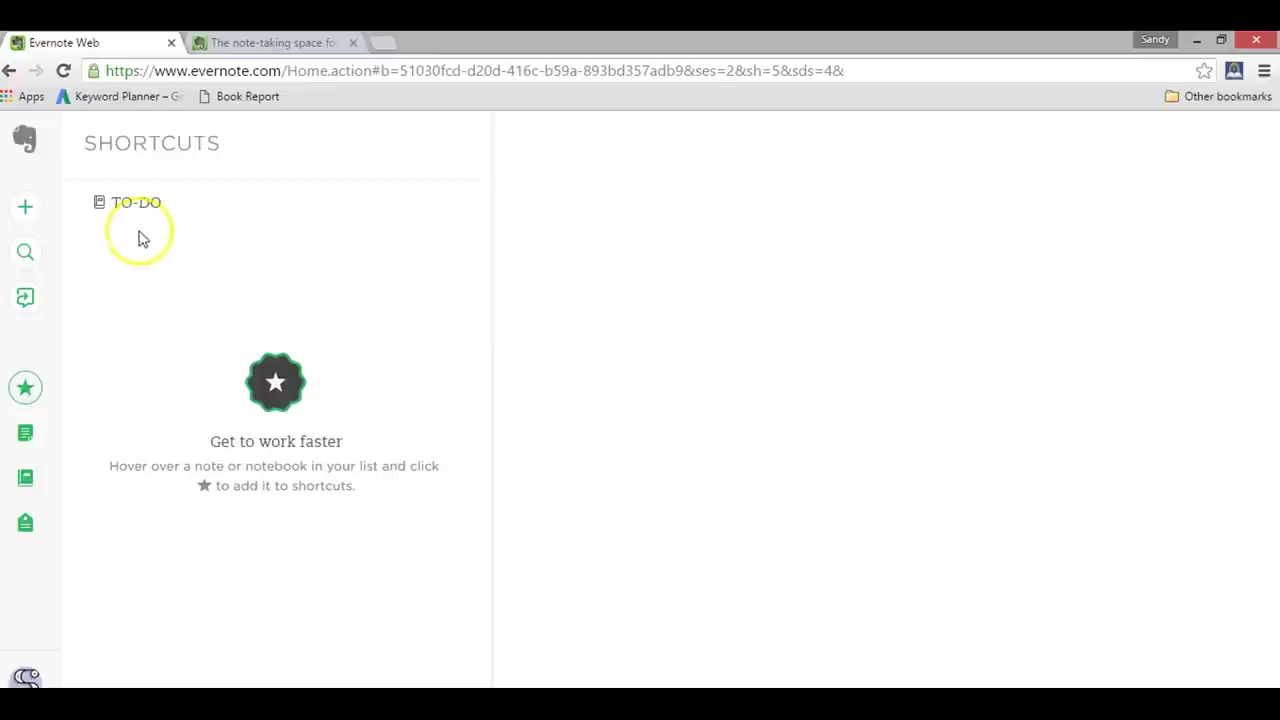
# Browse the All Notes, Notebooks and Tags lists from the sidebar
pyautogui.moveTo(134, 202)
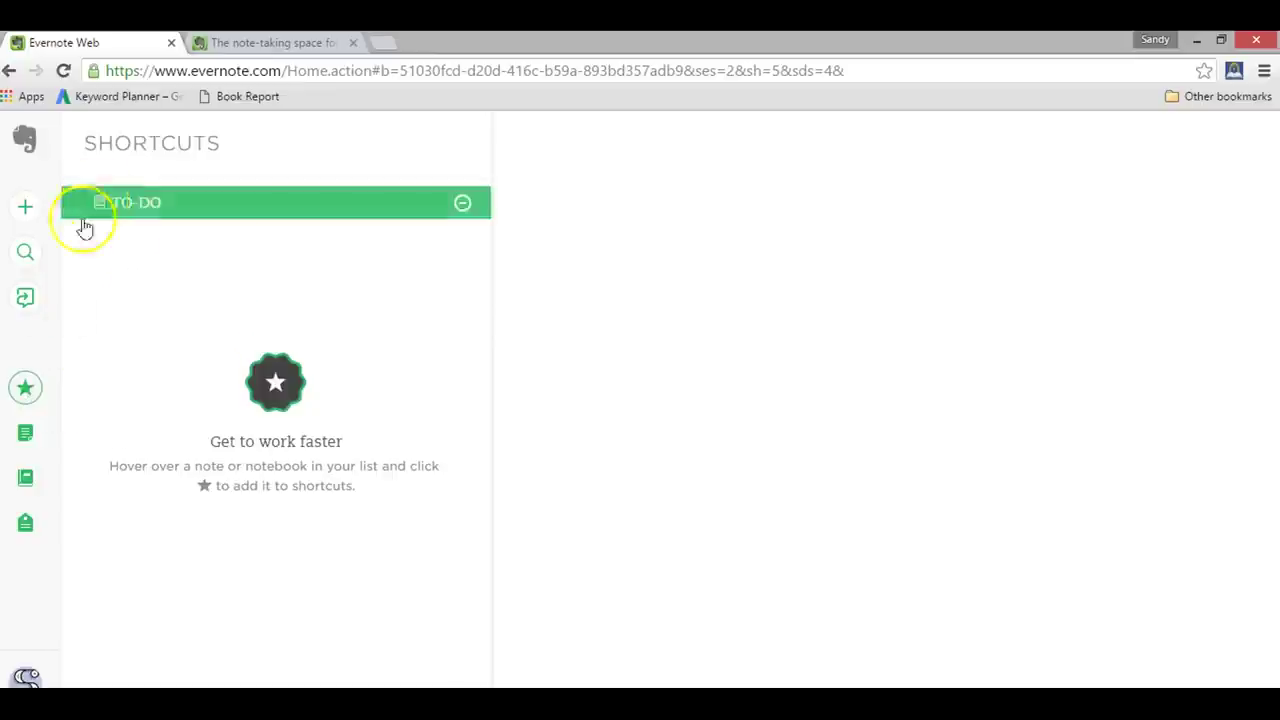
pyautogui.click(30, 447)
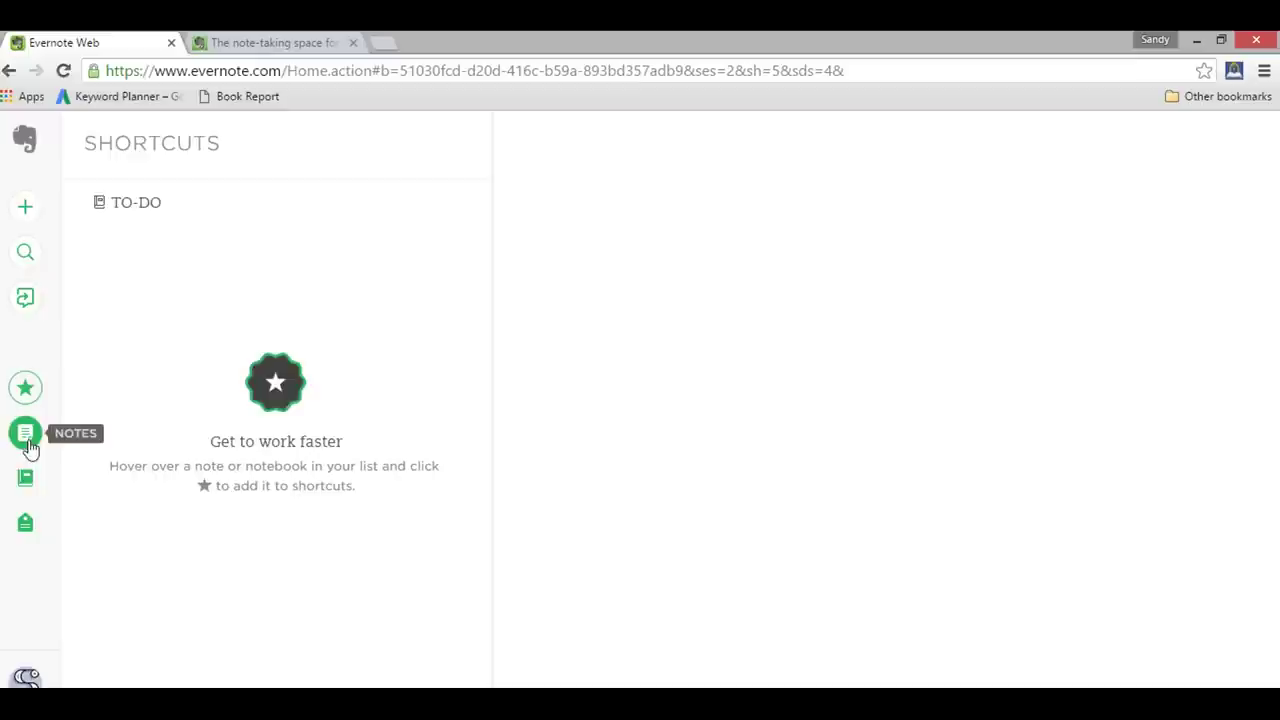
pyautogui.click(26, 489)
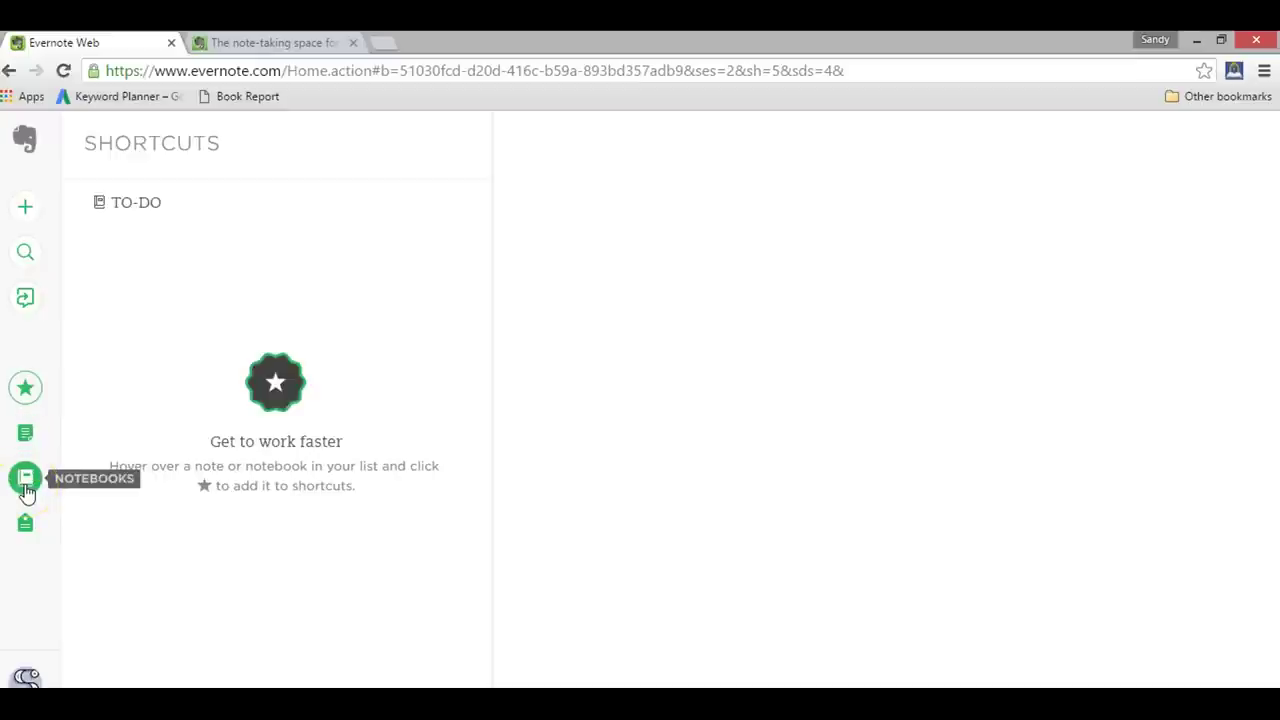
pyautogui.click(23, 524)
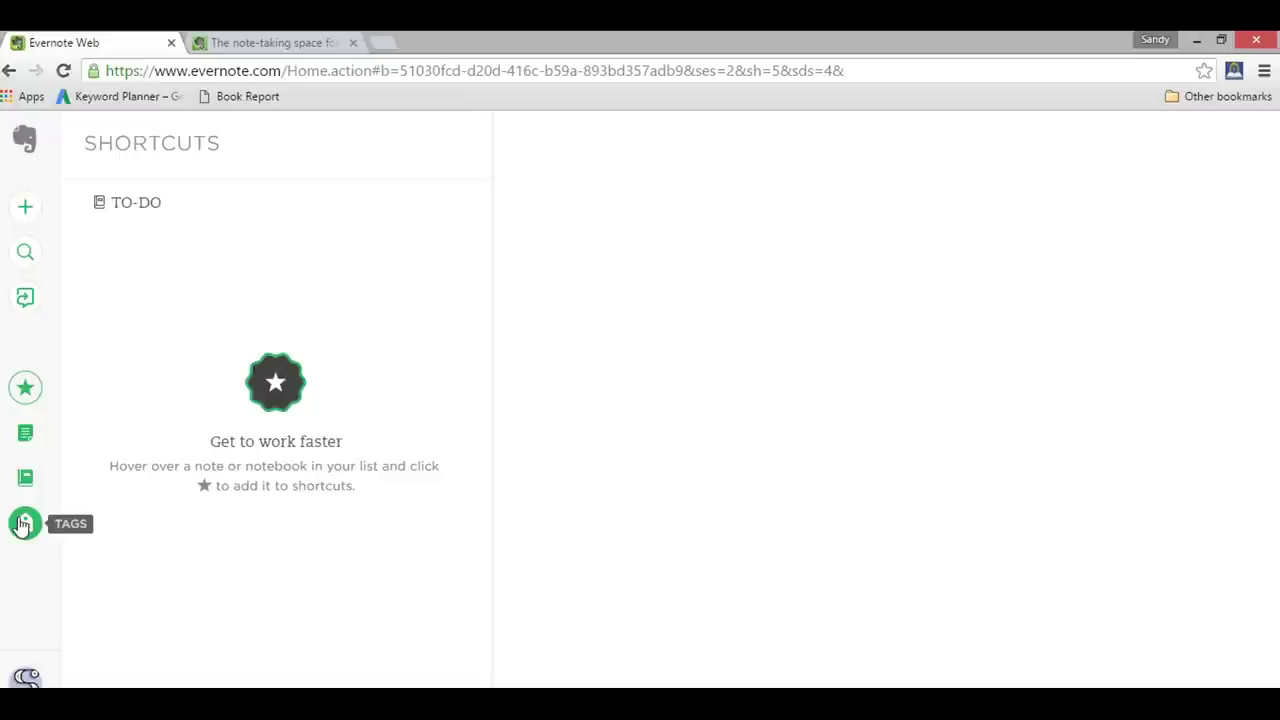
pyautogui.click(26, 523)
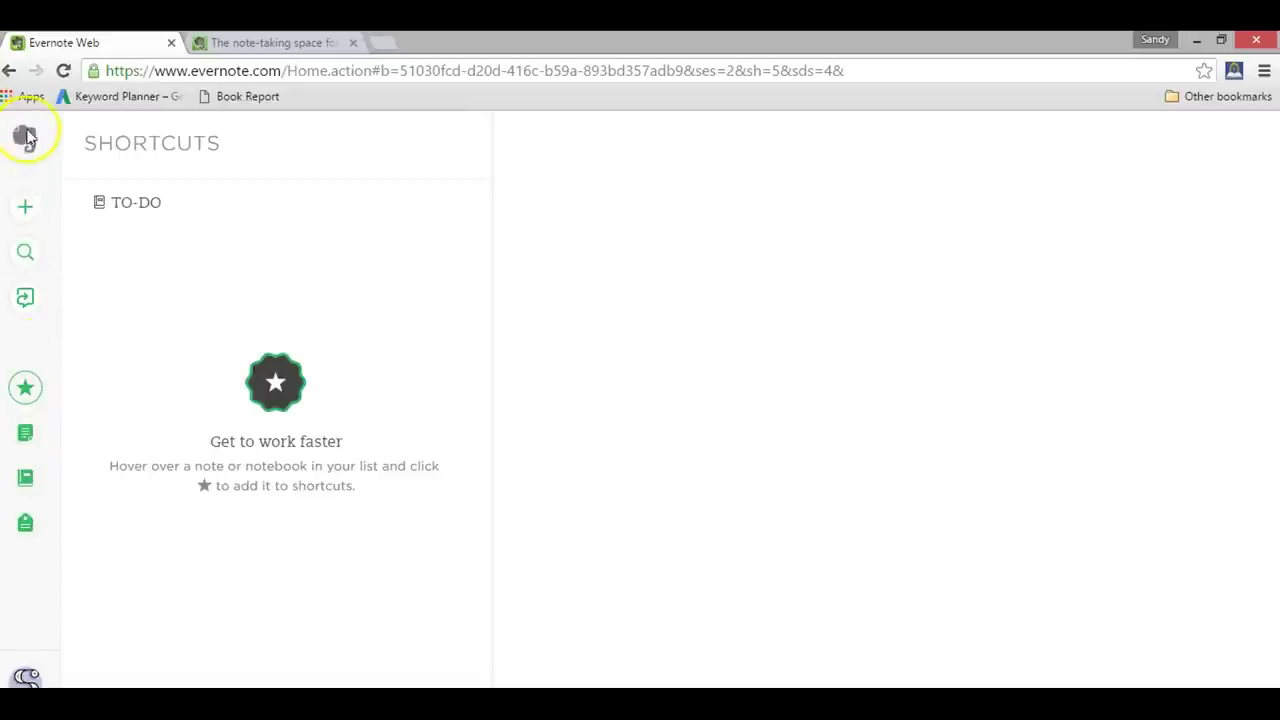
# Create a new notebook titled 'test' from the Notebooks list
pyautogui.click(25, 480)
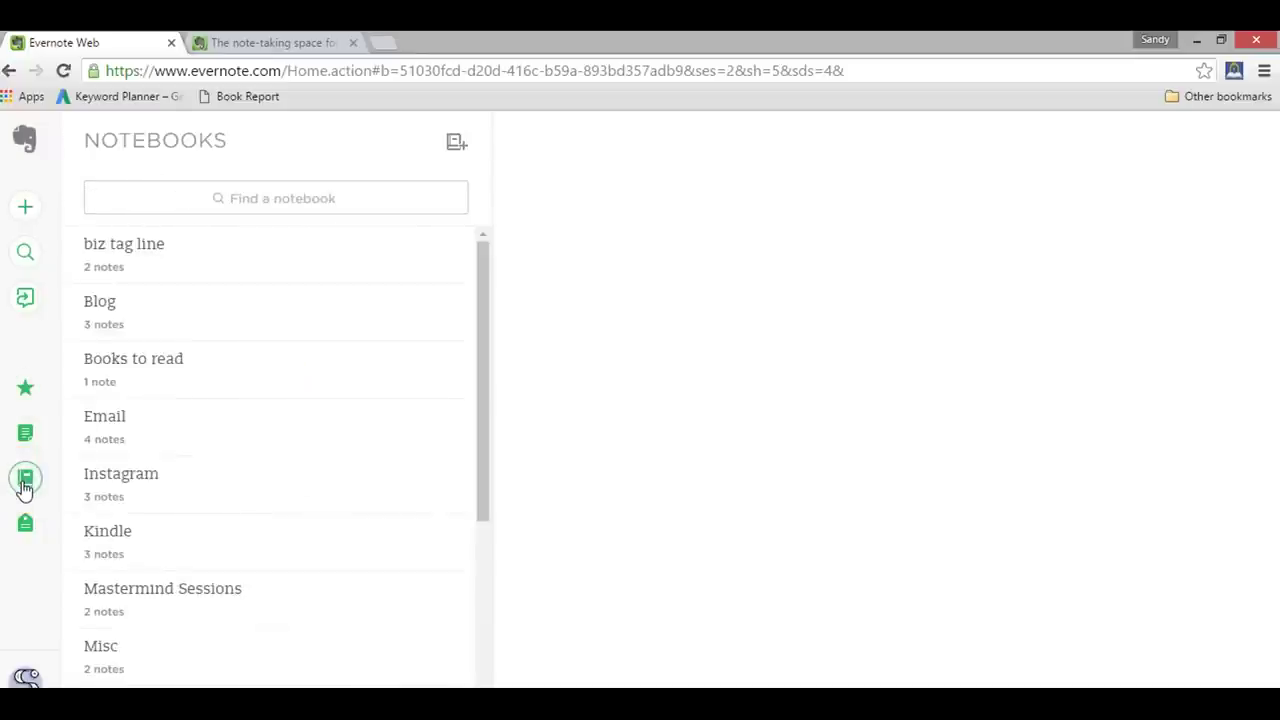
pyautogui.click(458, 147)
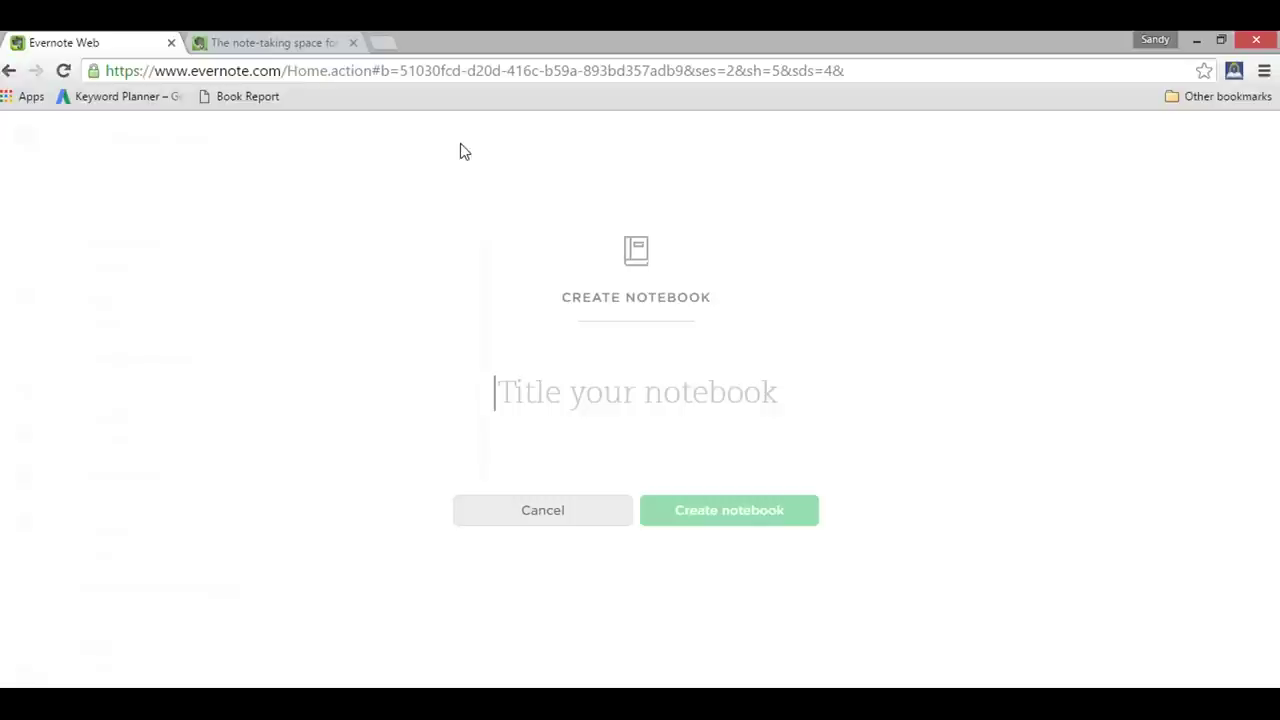
pyautogui.write('te')
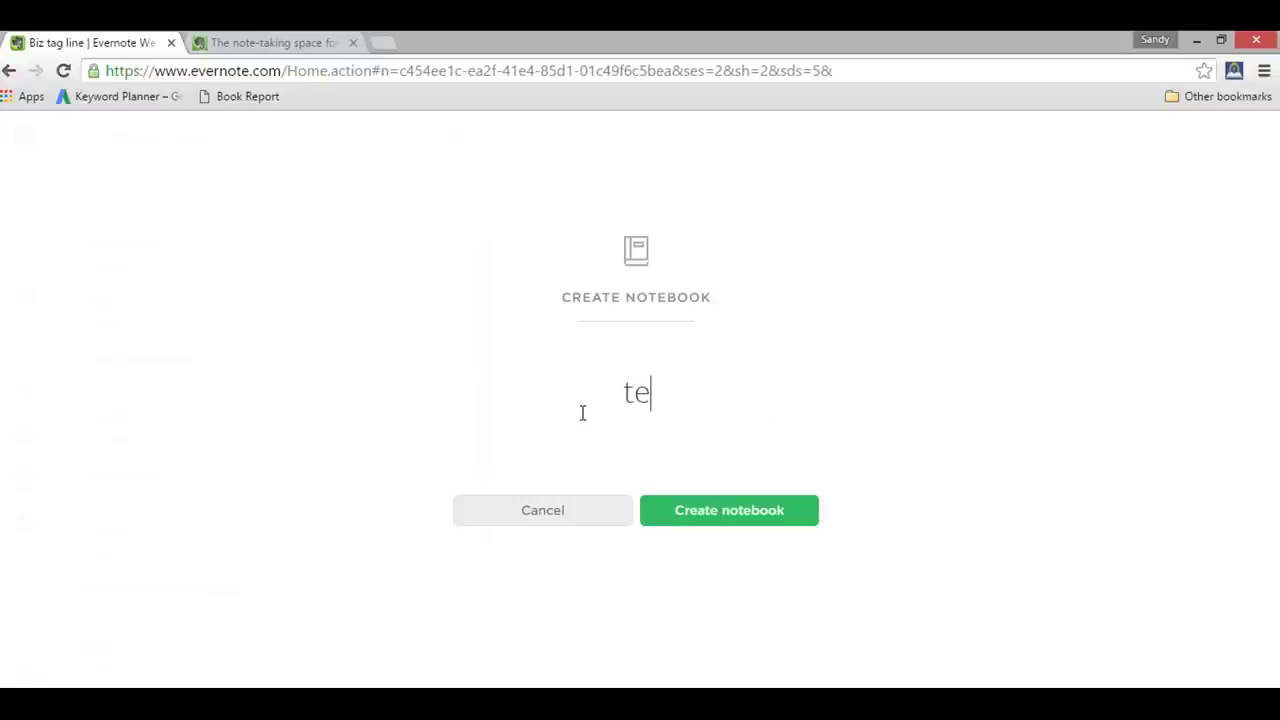
pyautogui.write('st')
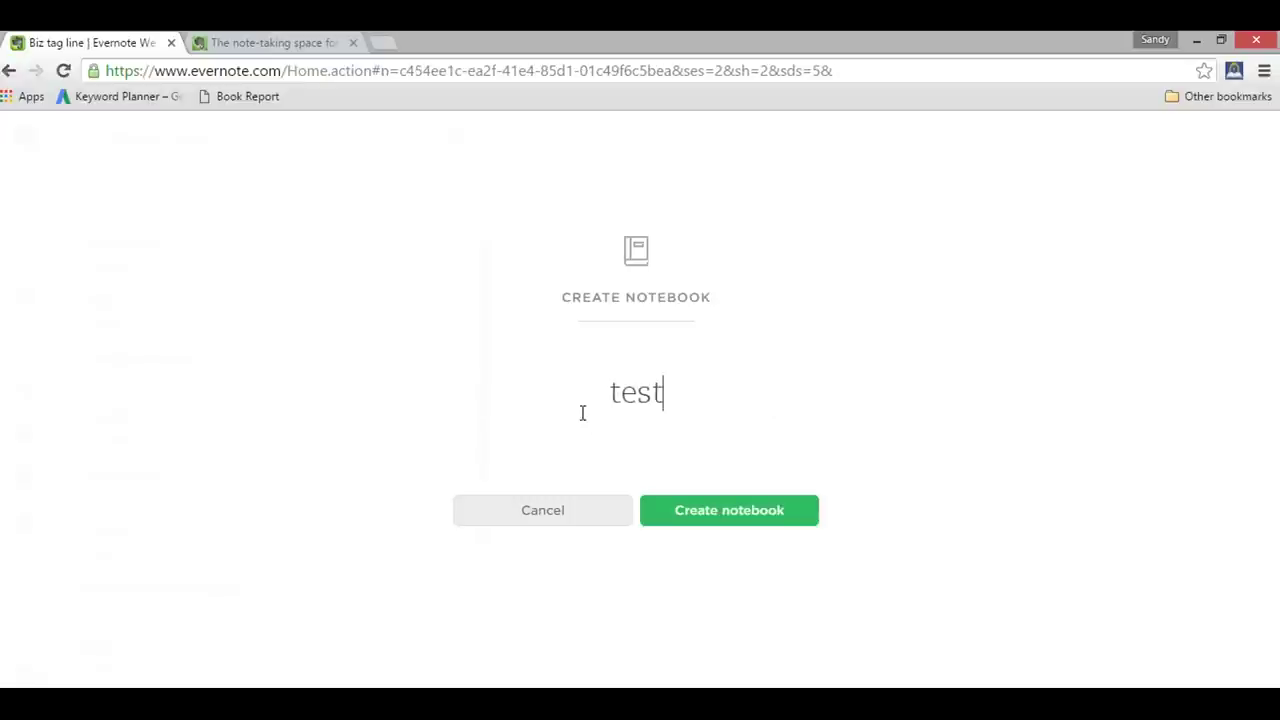
pyautogui.click(697, 511)
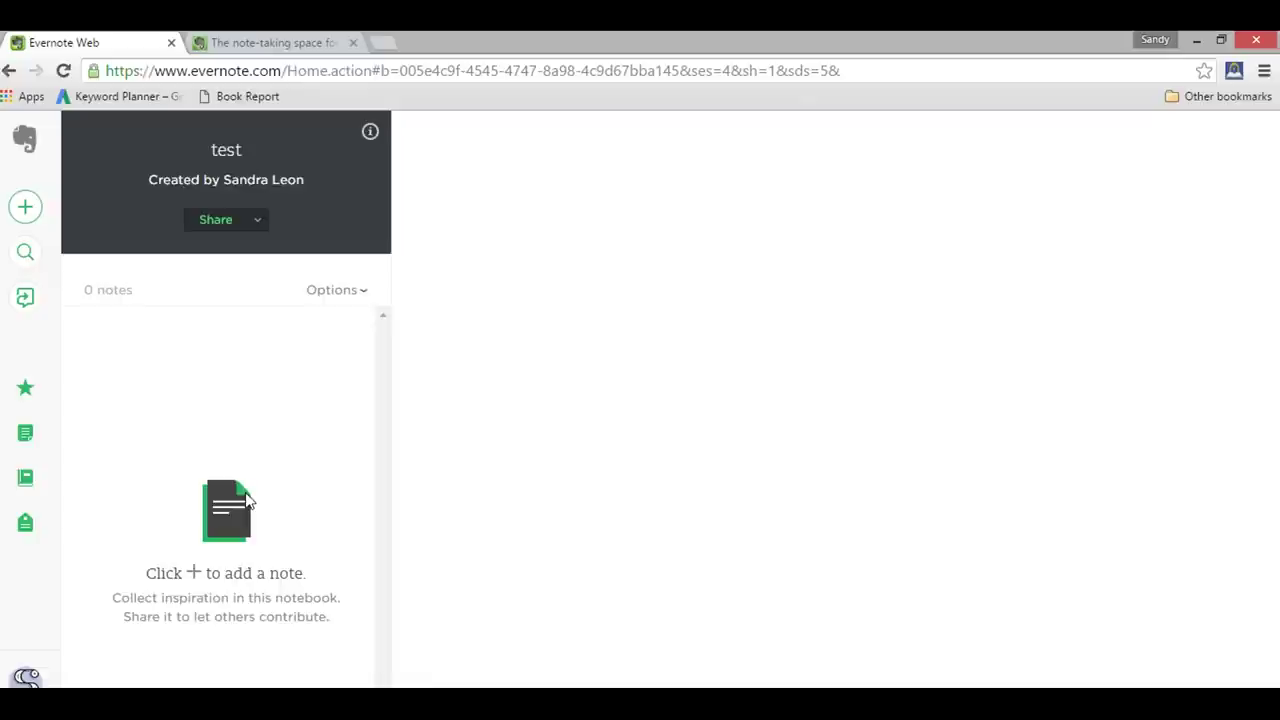
# Add a new note titled 'test' to the test notebook
pyautogui.click(26, 209)
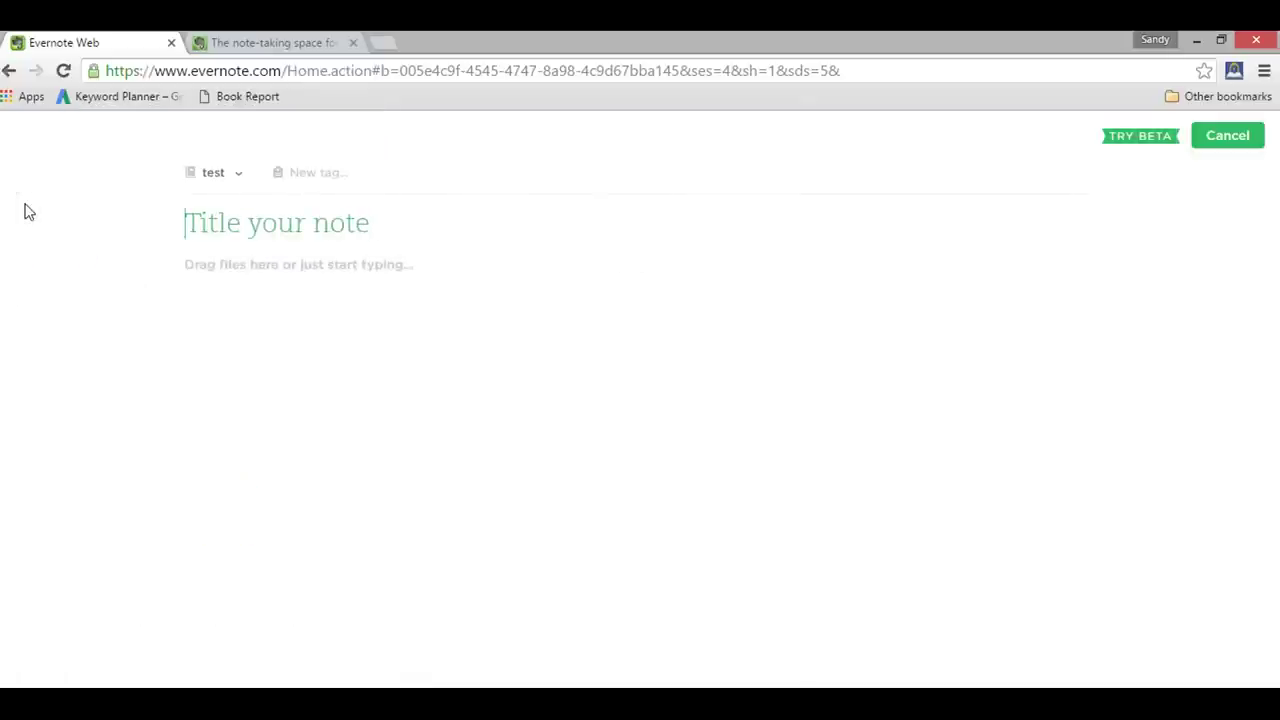
pyautogui.write('test')
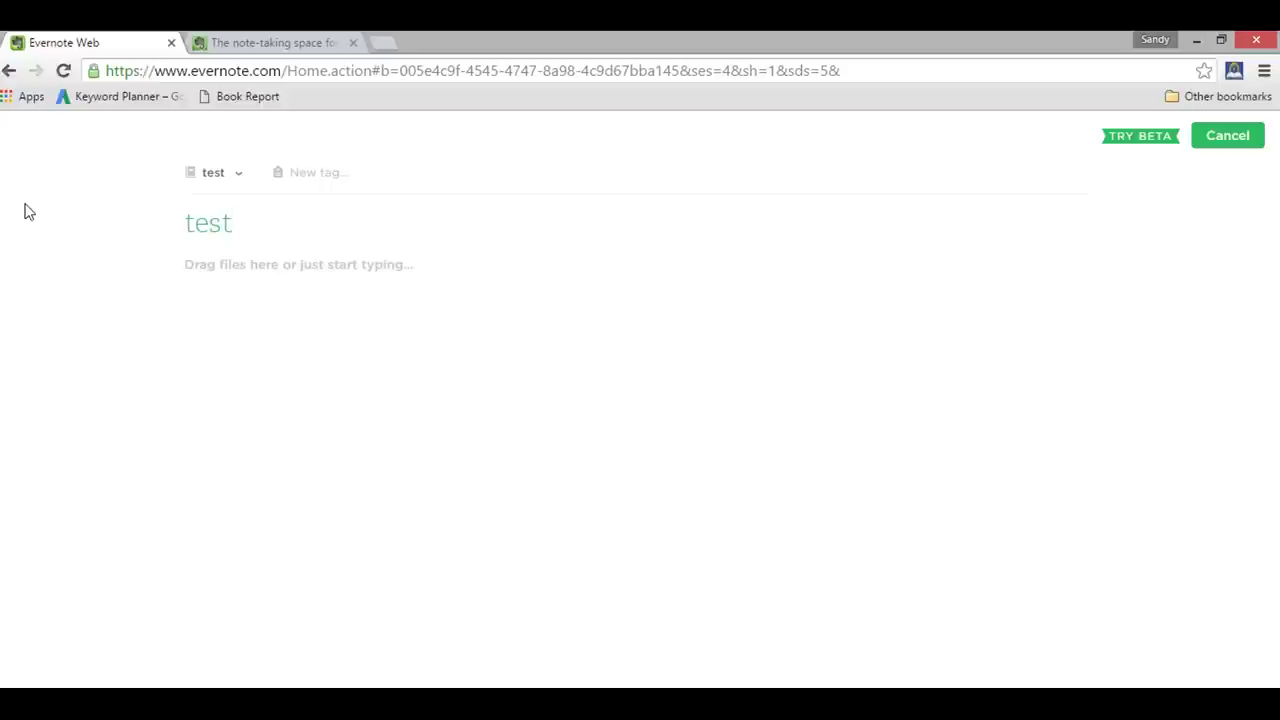
pyautogui.press('Return')
pyautogui.click(100, 237)
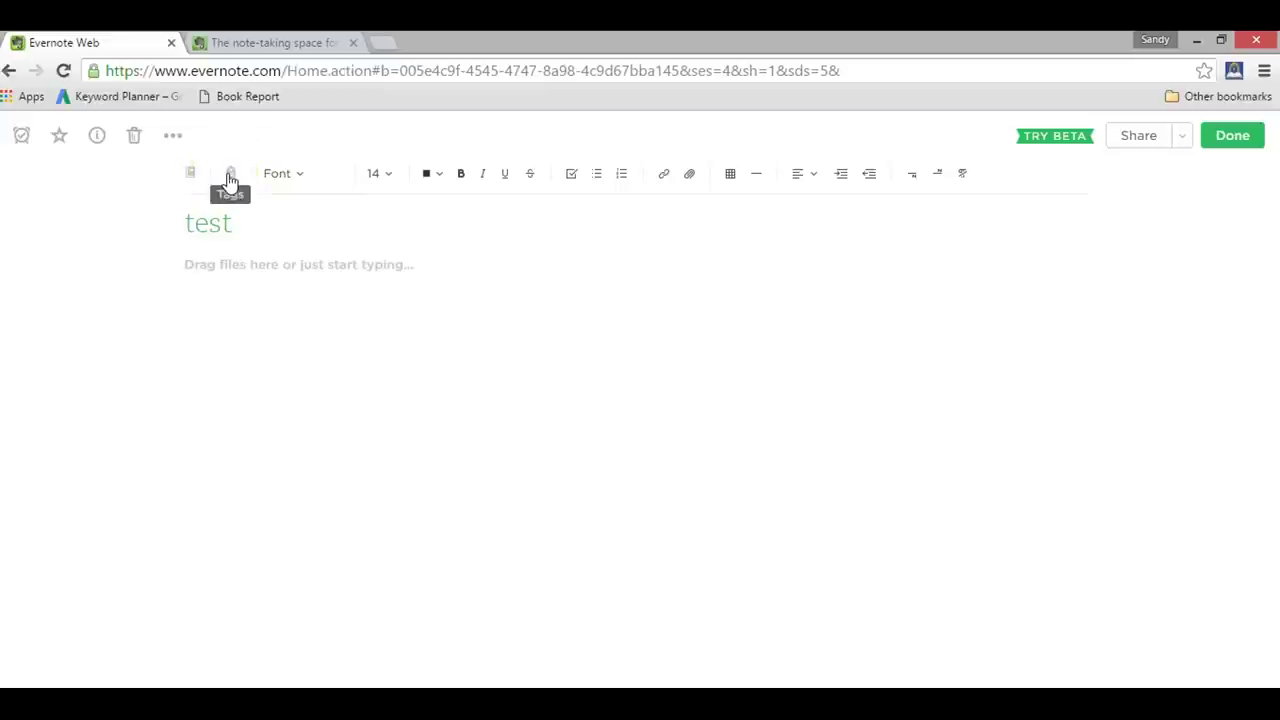
# Look through the editor's font, text colour, bulleted list and attachment options
pyautogui.click(277, 176)
pyautogui.click(440, 181)
pyautogui.click(598, 180)
pyautogui.click(690, 180)
# Go back to the test notebook's note list and reopen the test note
pyautogui.click(5, 75)
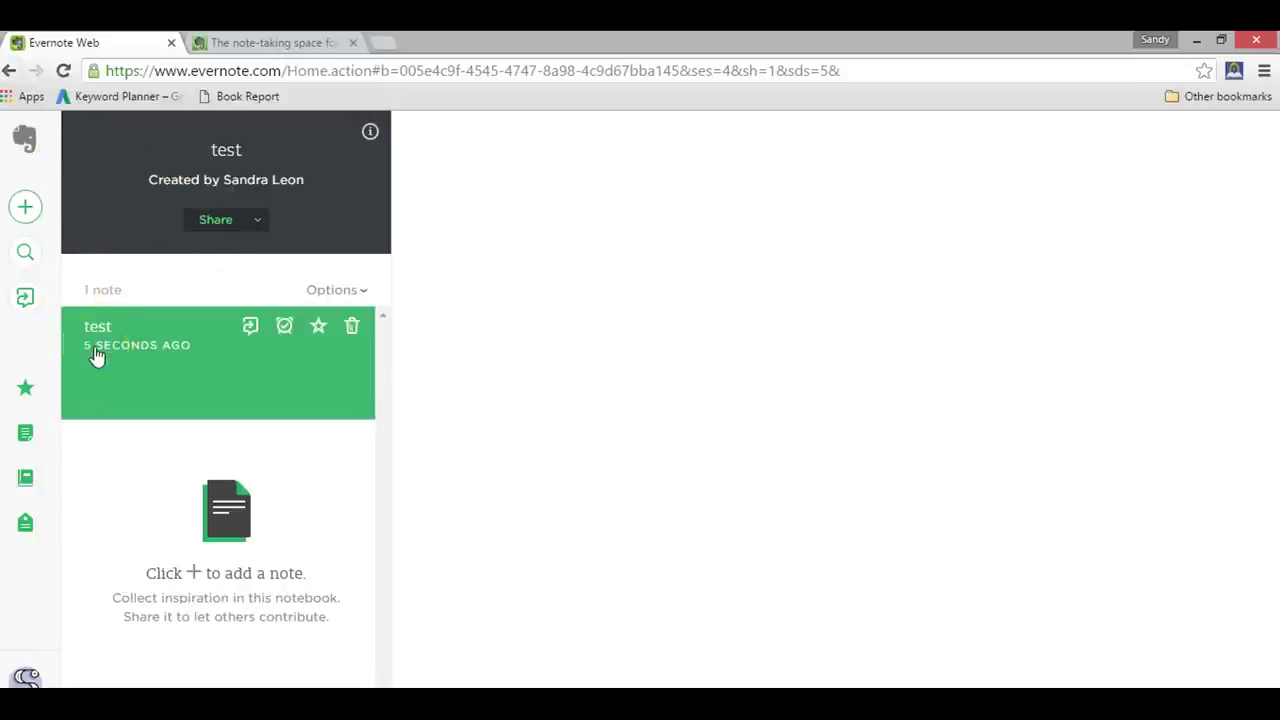
pyautogui.click(163, 310)
pyautogui.click(77, 446)
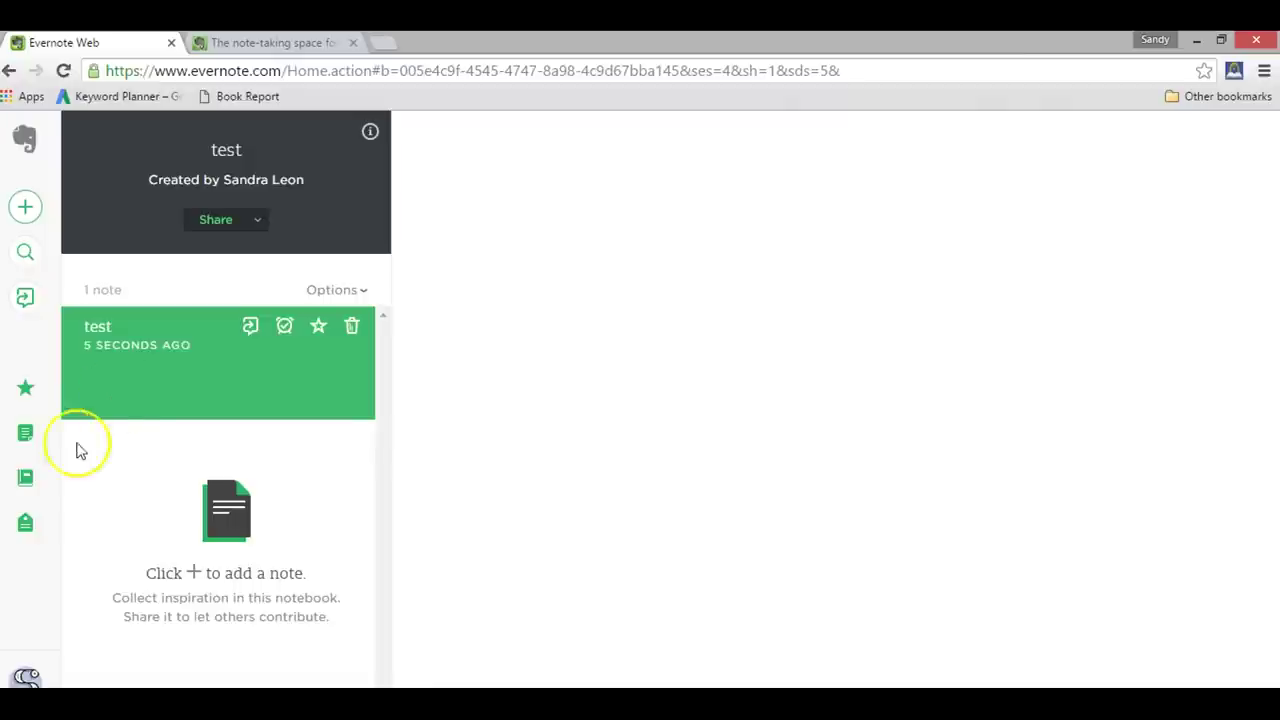
# Open the Blog notebook and view its Plug ins/add ons note, briefly checking Resources
pyautogui.click(37, 480)
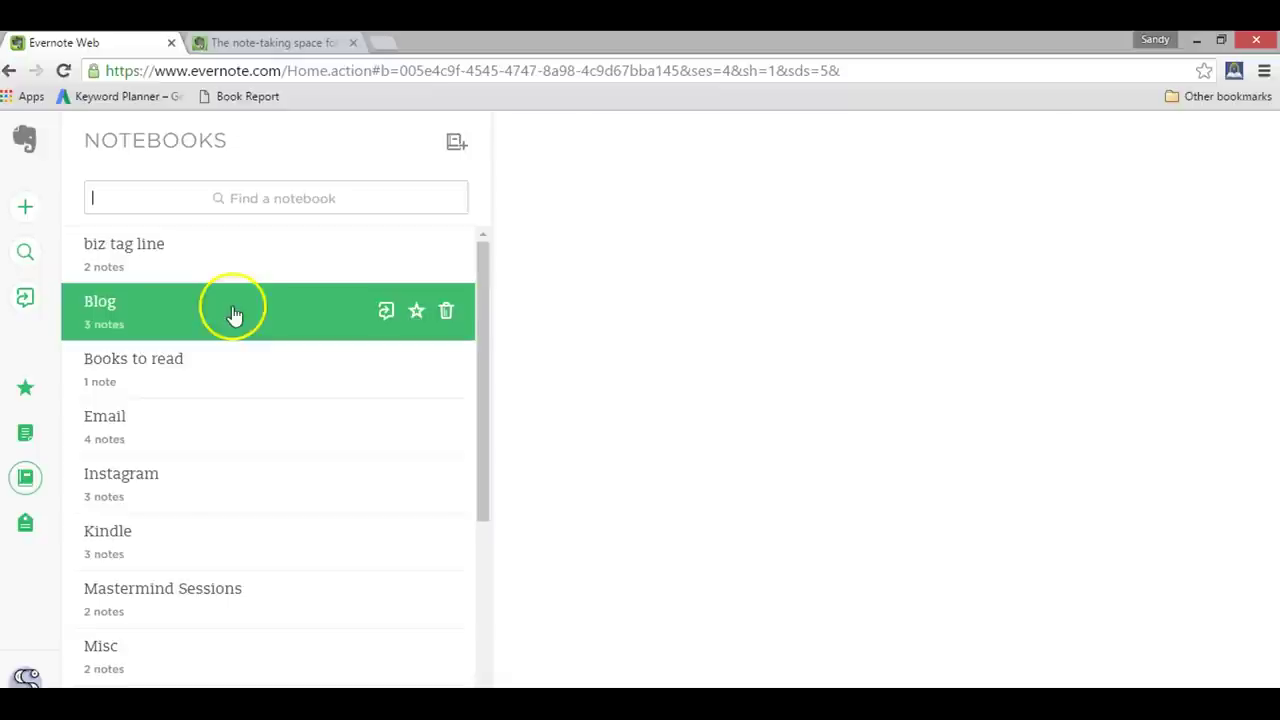
pyautogui.click(108, 336)
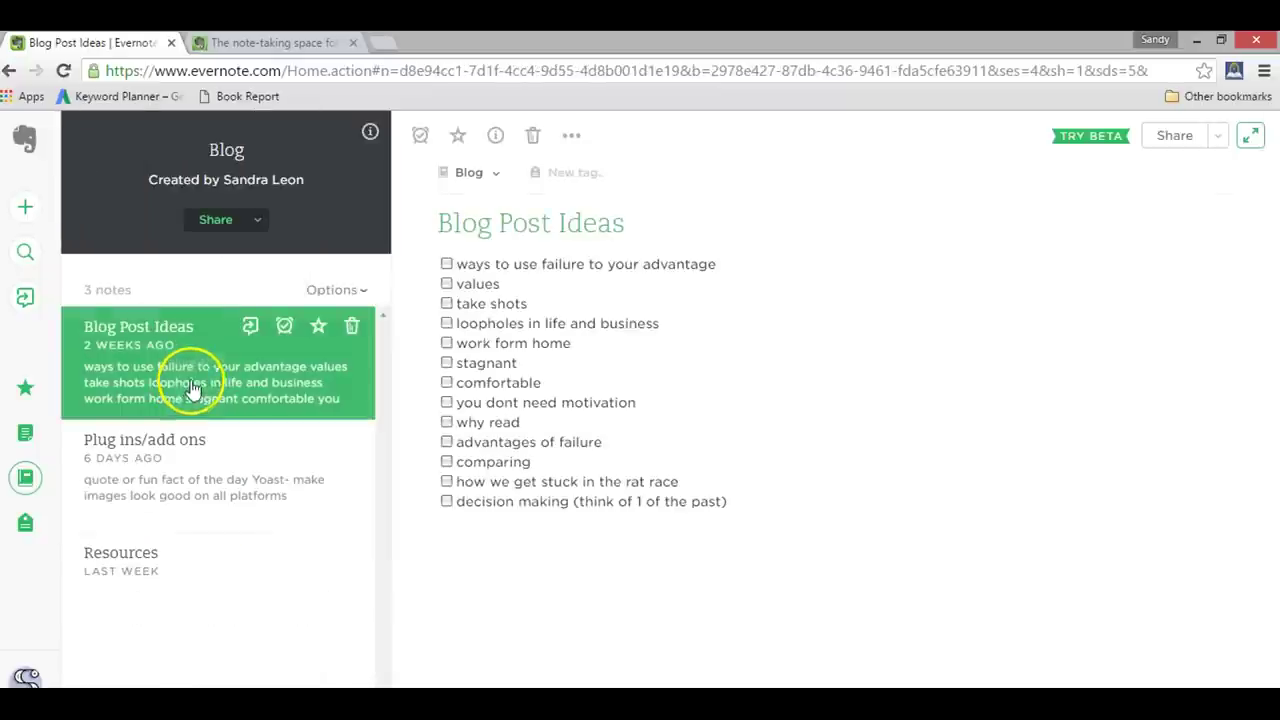
pyautogui.click(188, 463)
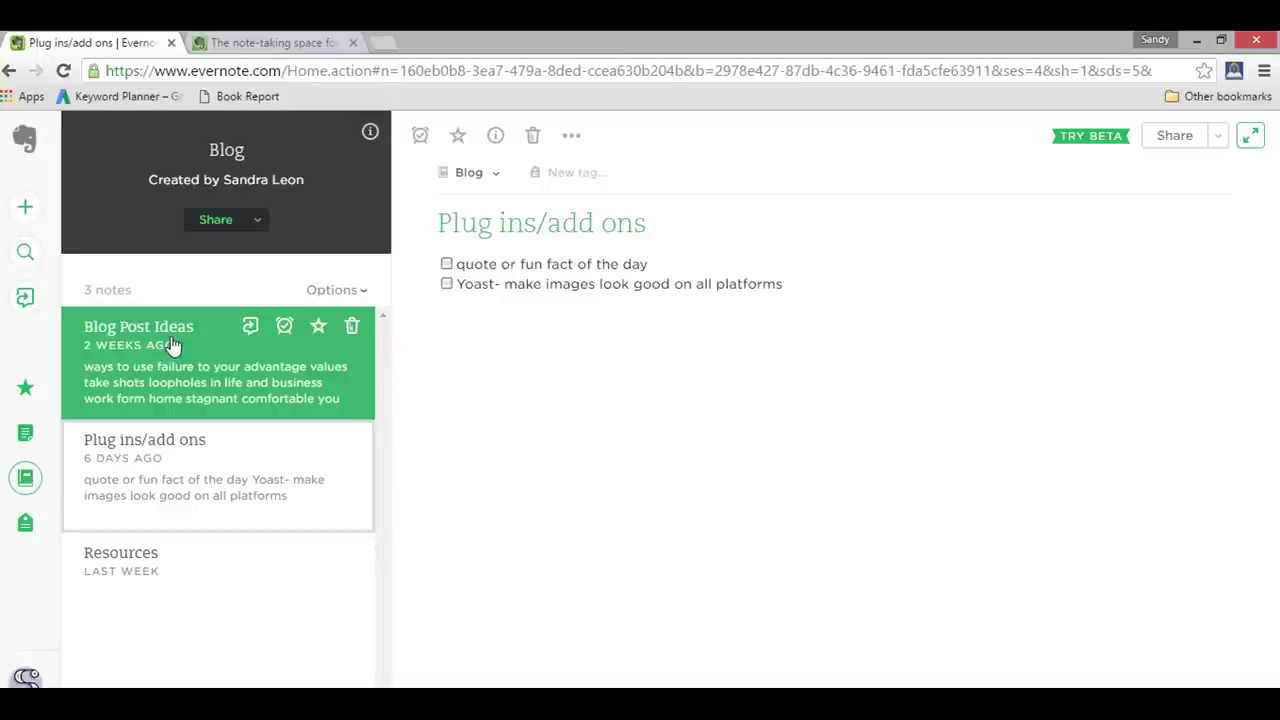
pyautogui.click(163, 491)
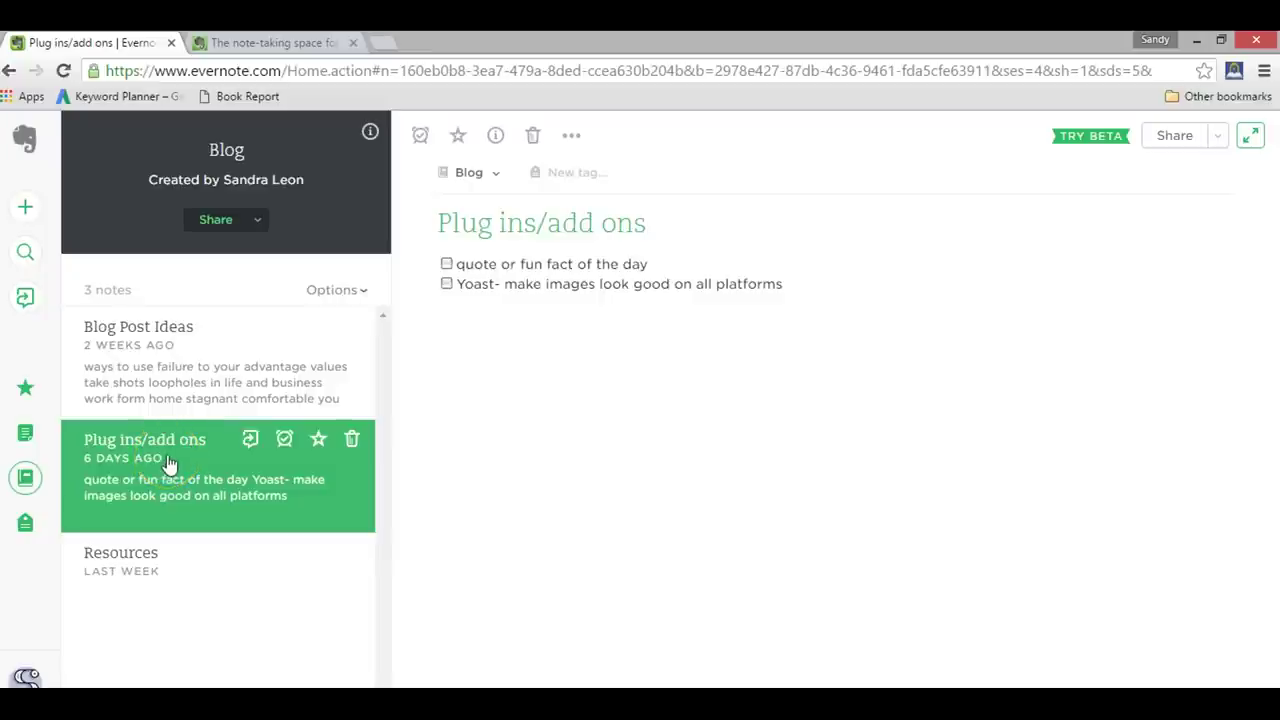
pyautogui.click(155, 553)
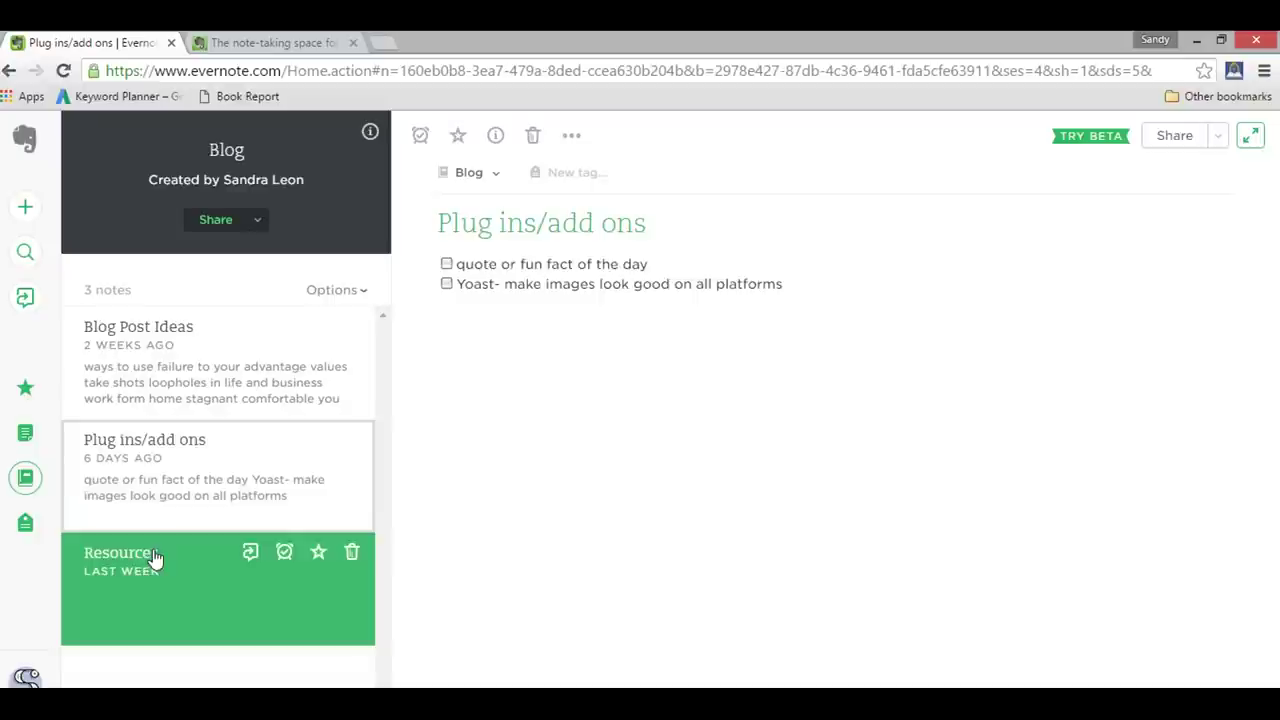
pyautogui.click(90, 465)
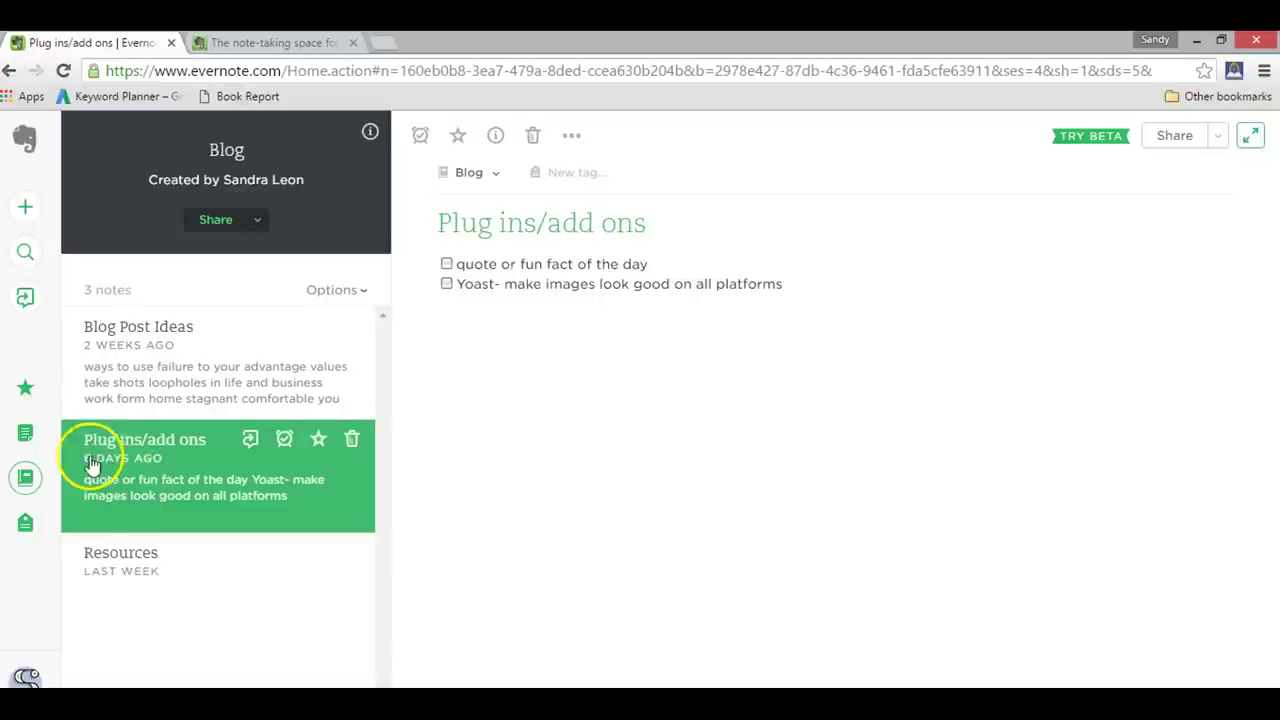
# Pick the Email notebook from the Notebooks list to display its Copy note
pyautogui.click(21, 480)
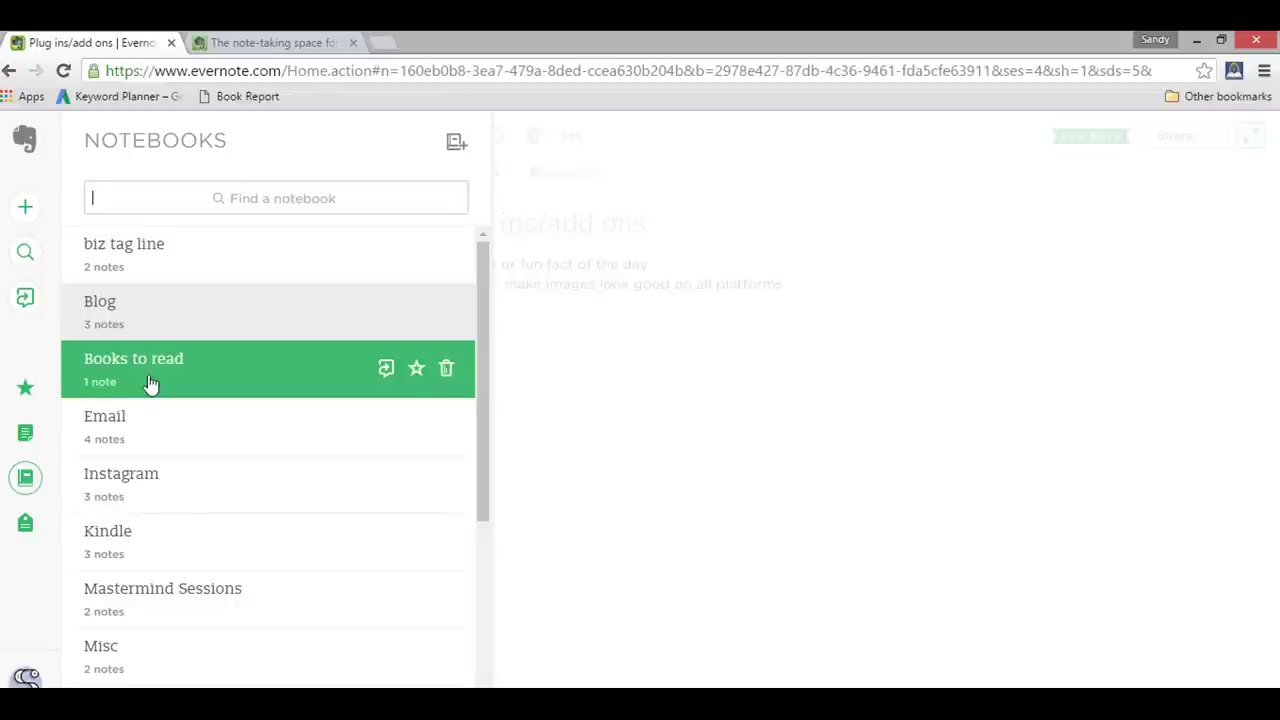
pyautogui.moveTo(143, 420); pyautogui.dragTo(113, 436)
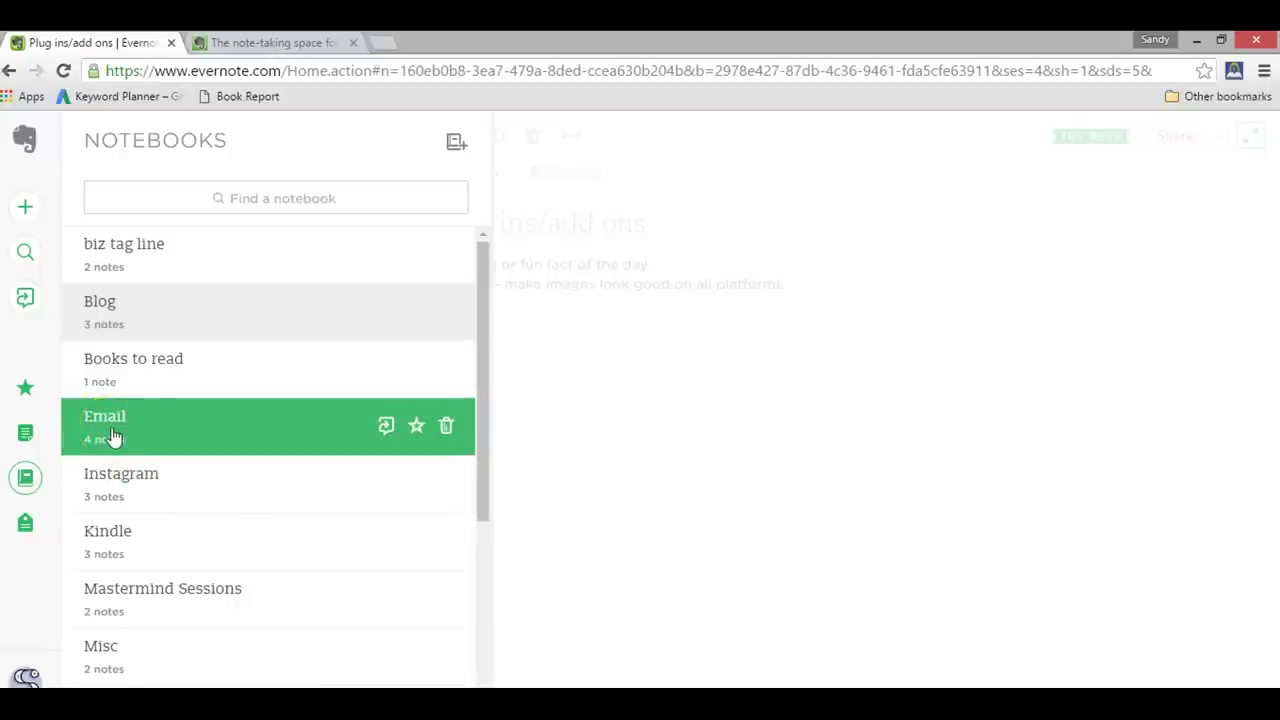
pyautogui.click(113, 436)
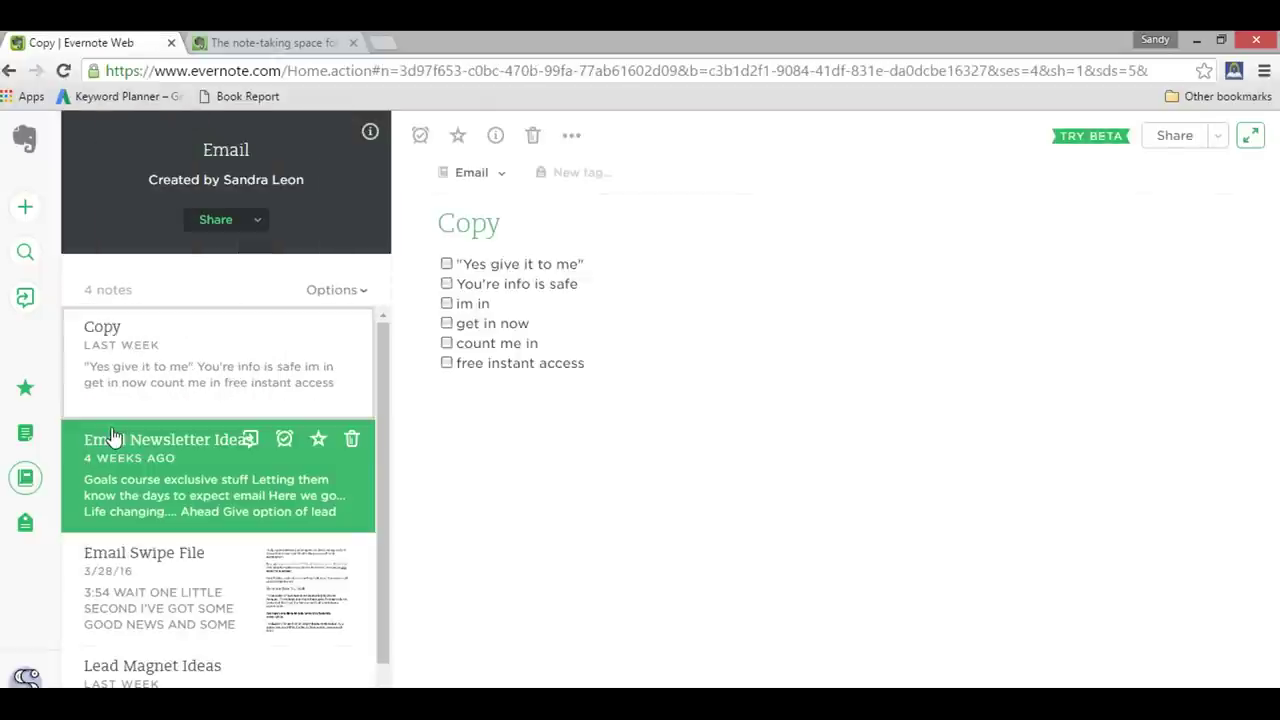
pyautogui.click(193, 370)
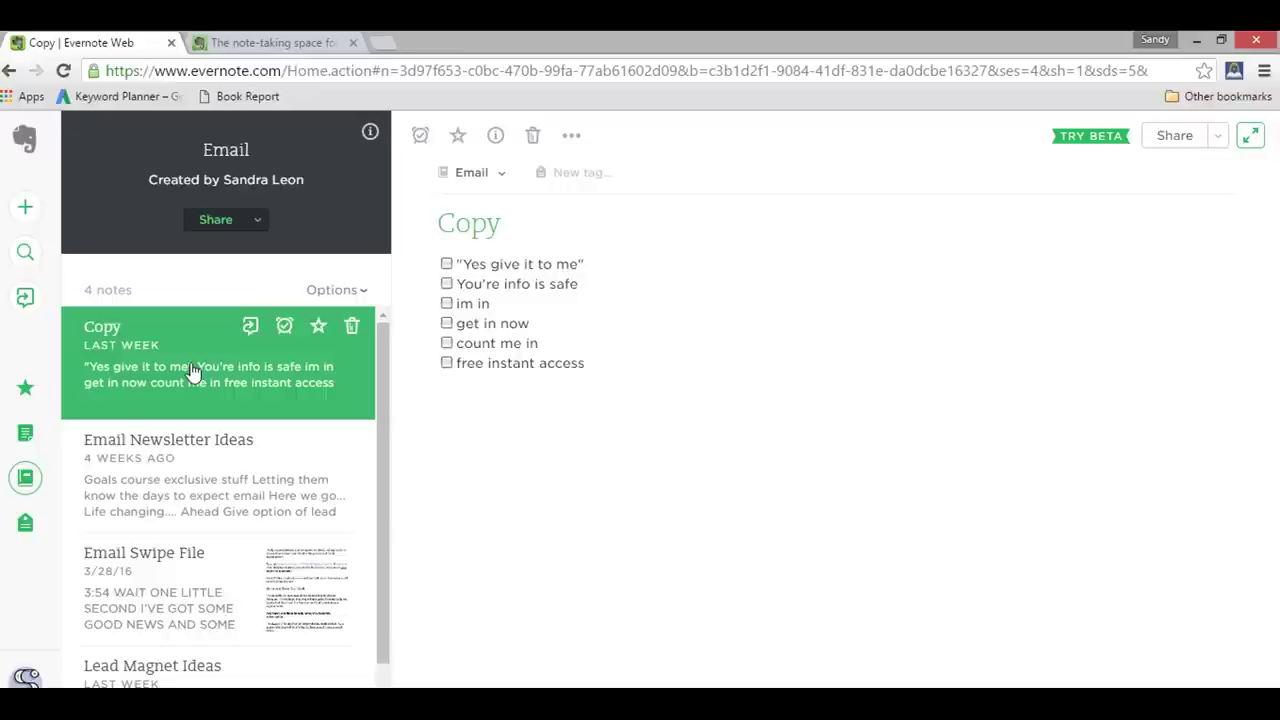
pyautogui.click(225, 365)
pyautogui.click(430, 366)
pyautogui.click(255, 475)
pyautogui.scroll(-1, 255, 476)
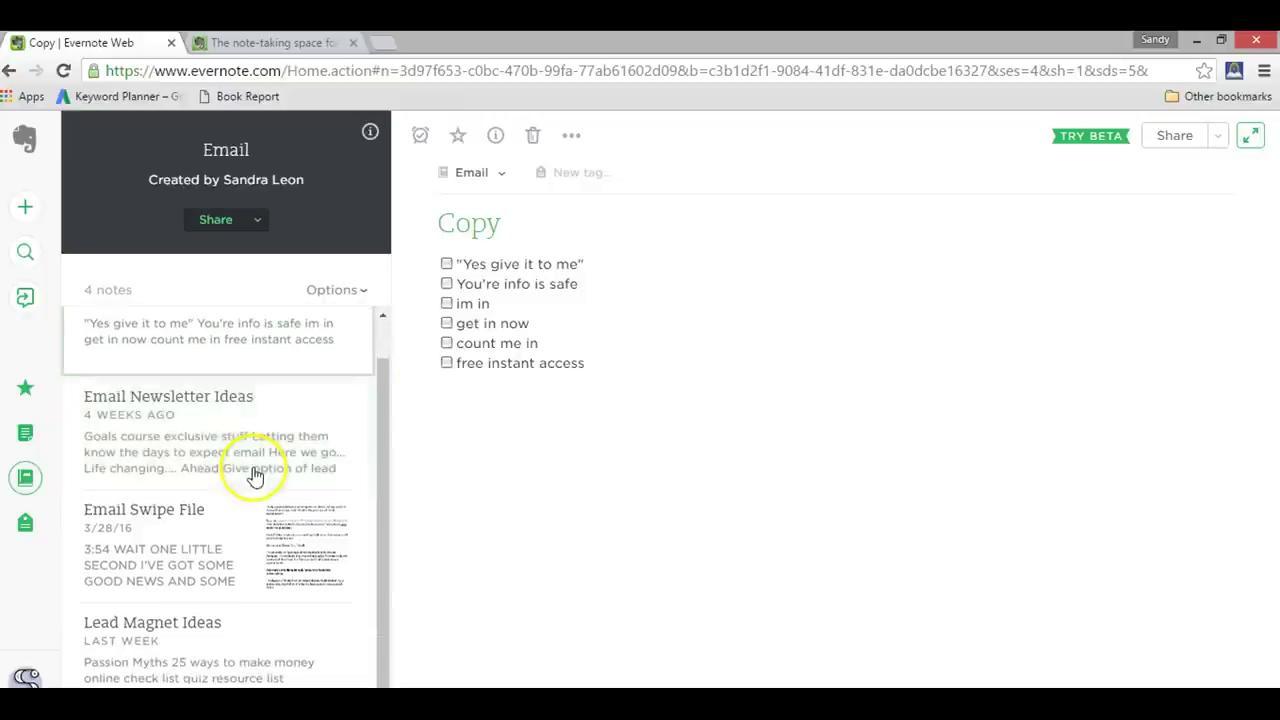
pyautogui.click(250, 400)
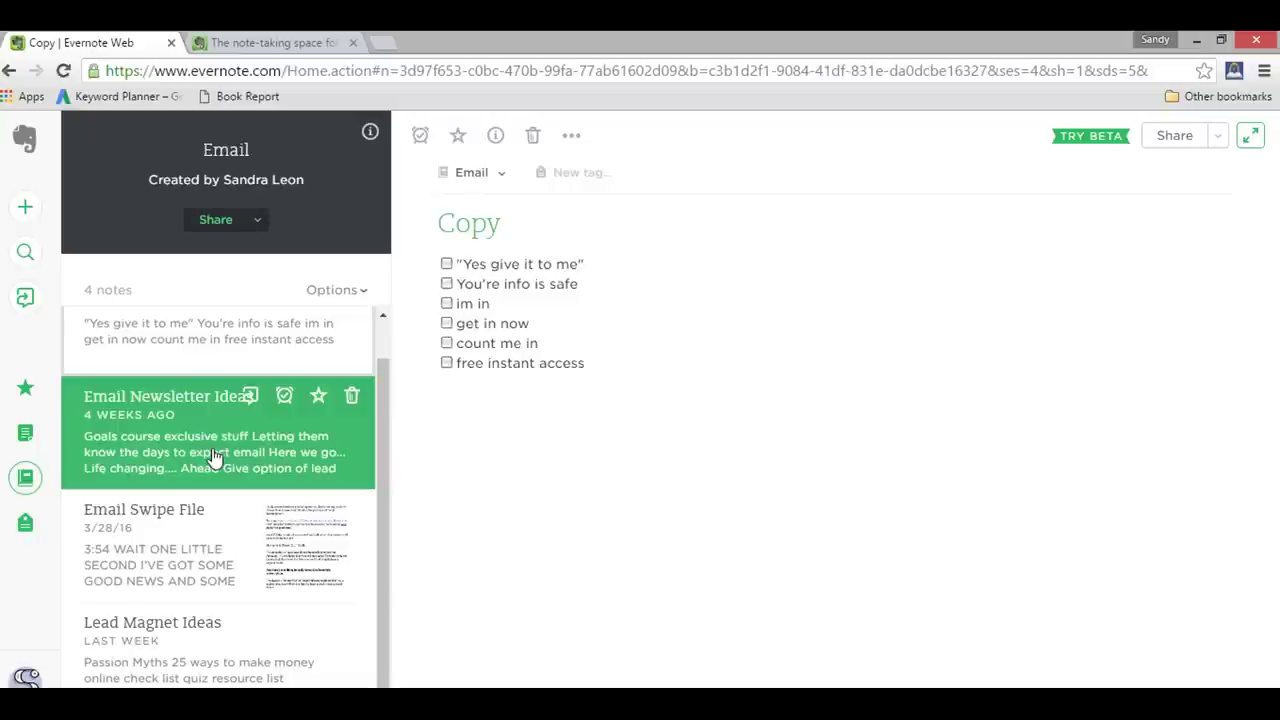
pyautogui.click(200, 508)
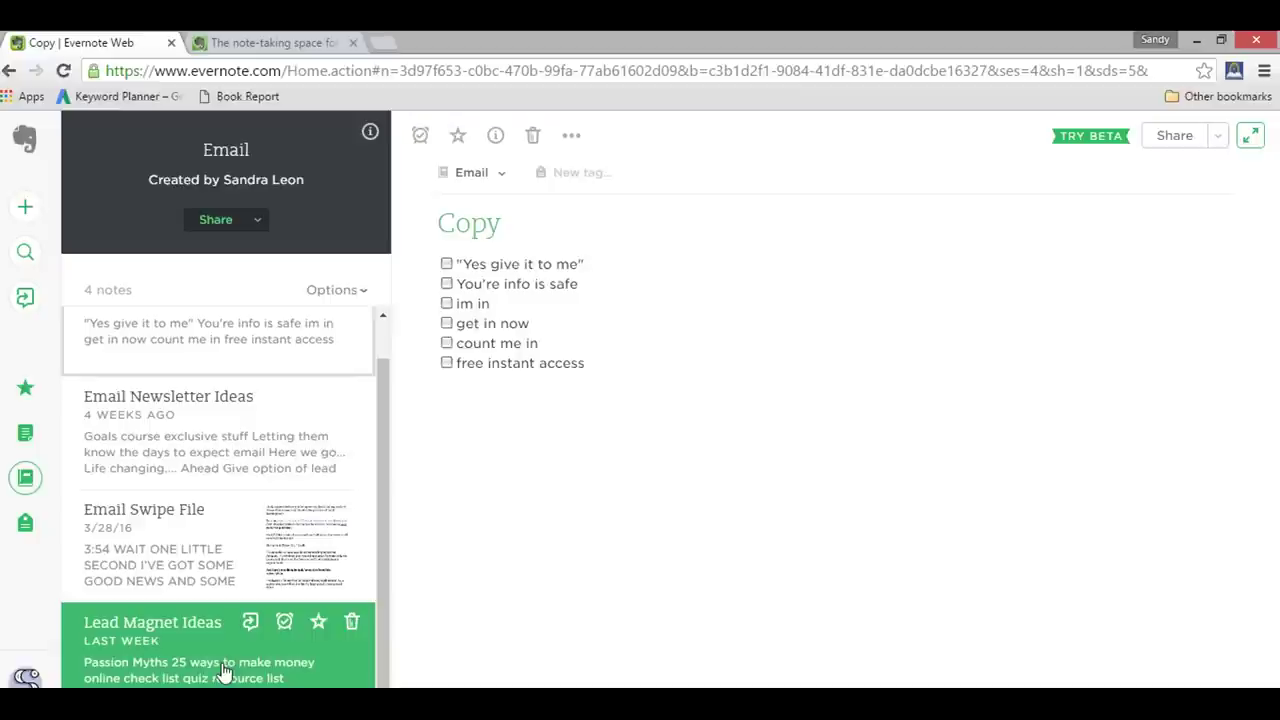
# Open the Notebooks list and scroll through it from biz tag line down to YouTube
pyautogui.click(25, 477)
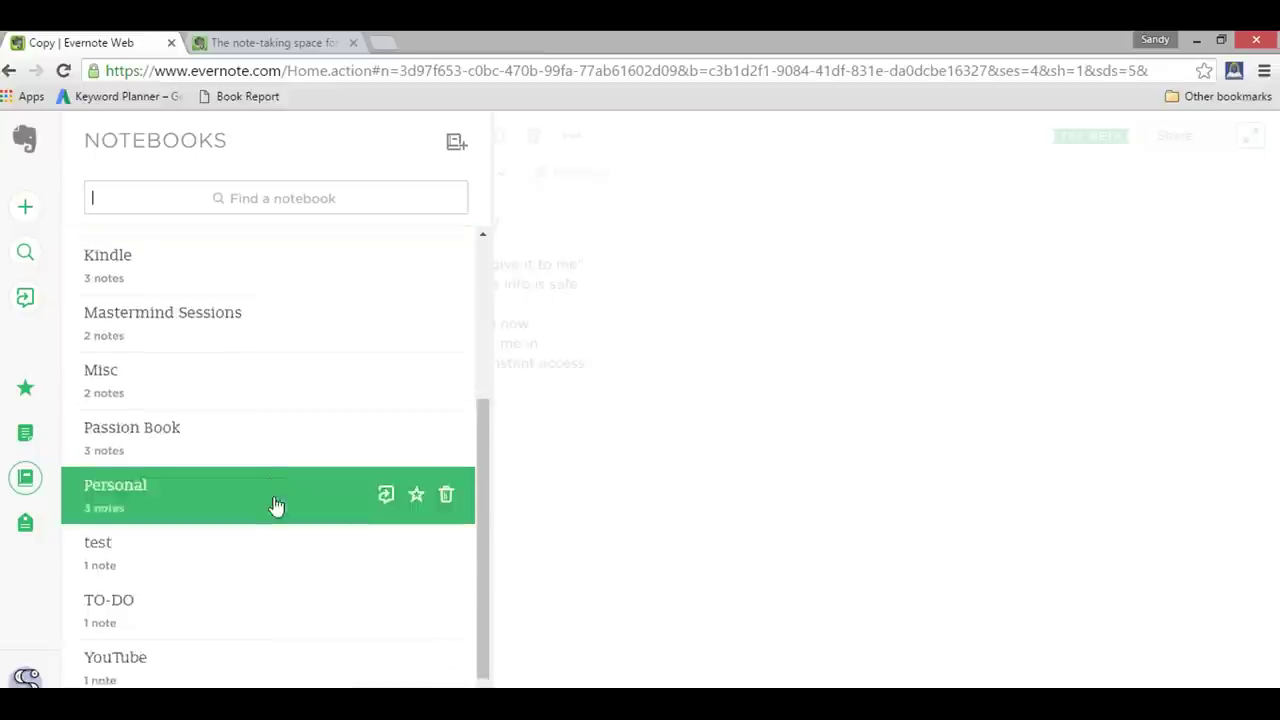
pyautogui.scroll(2, 277, 490)
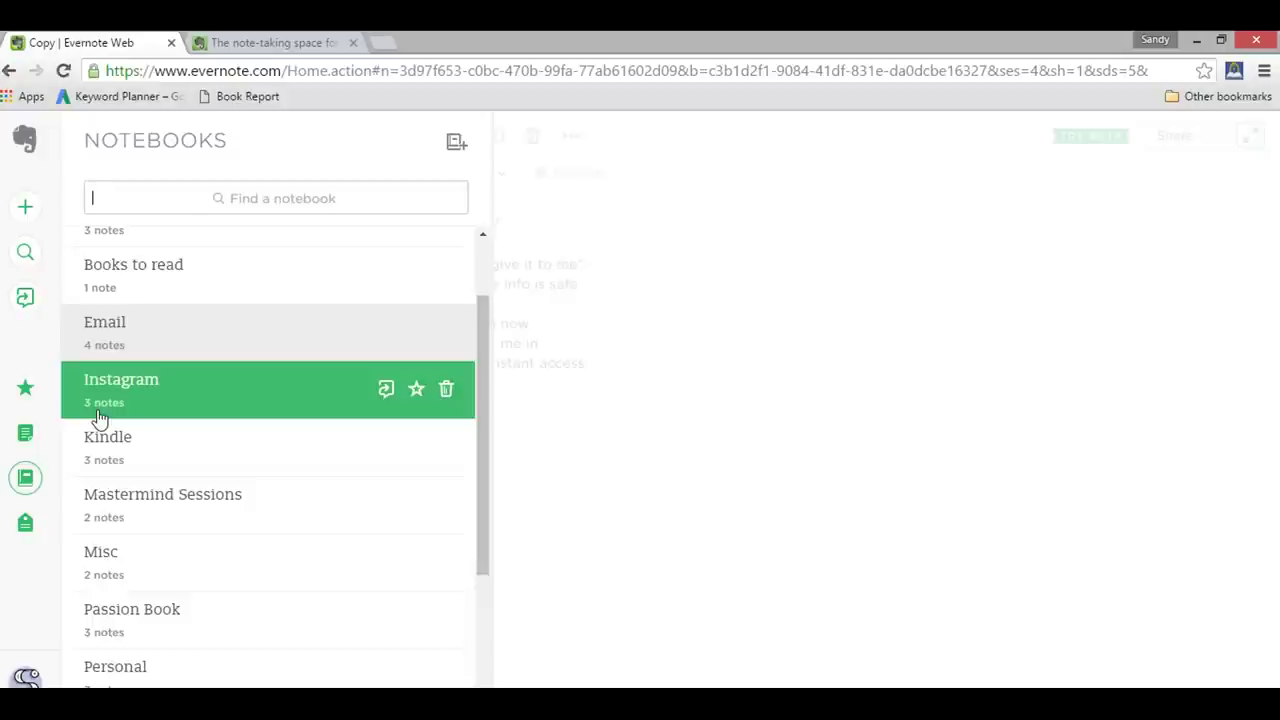
pyautogui.click(100, 472)
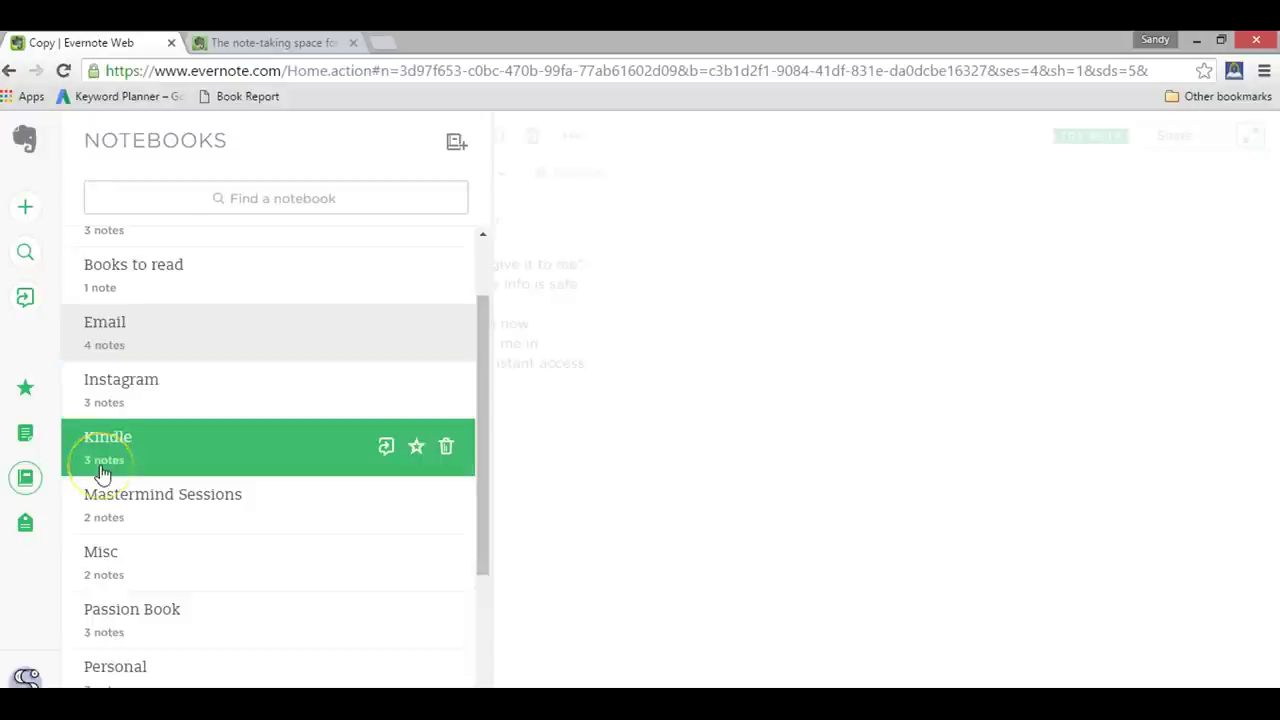
pyautogui.click(103, 502)
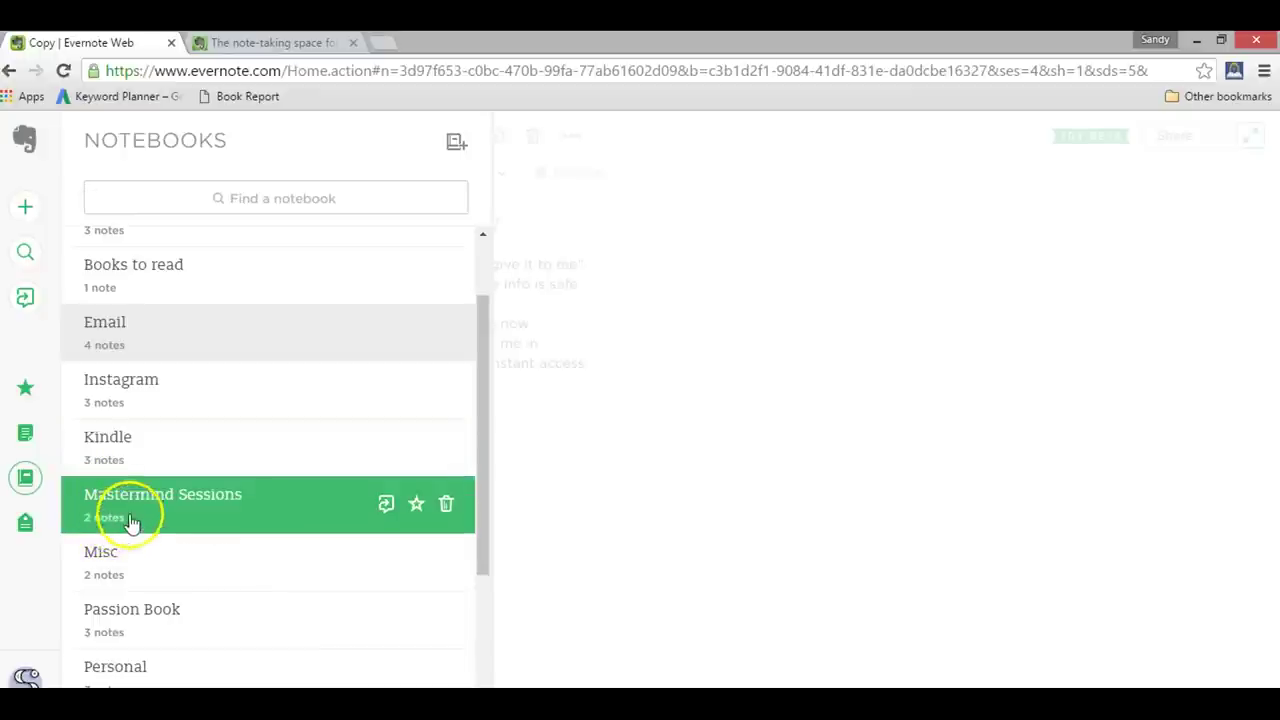
pyautogui.scroll(-2, 163, 586)
pyautogui.scroll(-1, 166, 586)
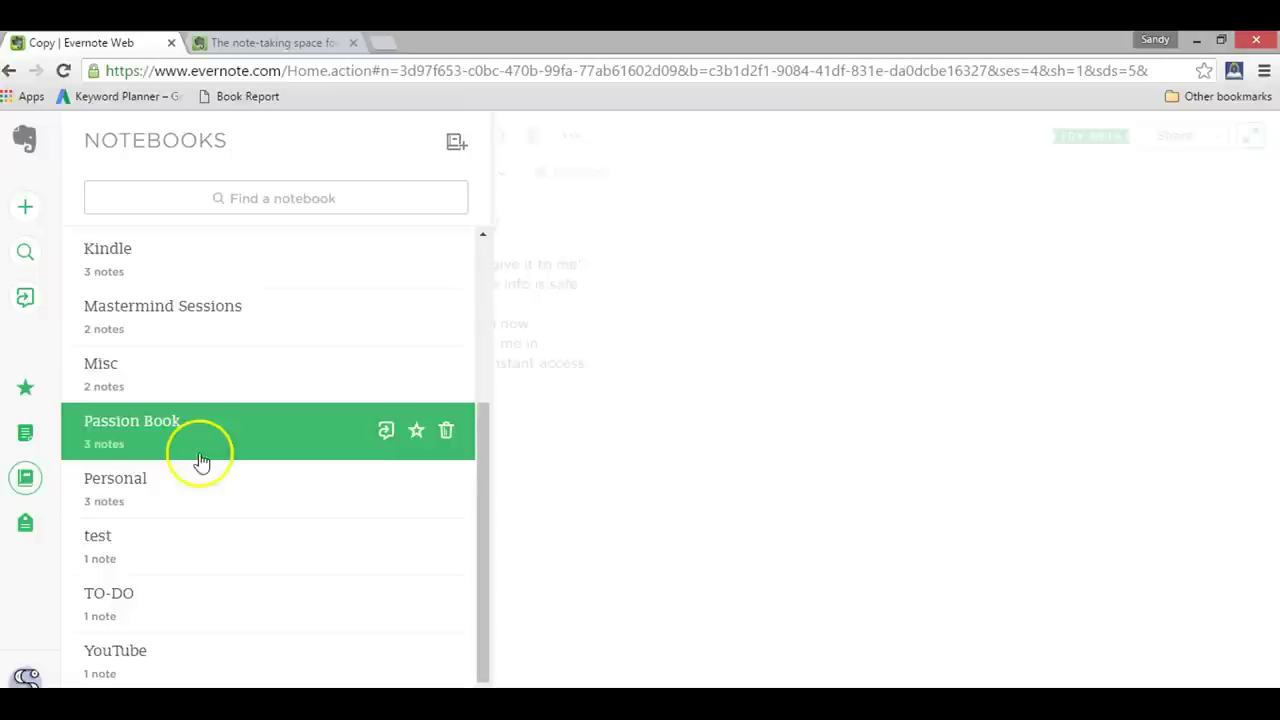
pyautogui.scroll(-1, 196, 460)
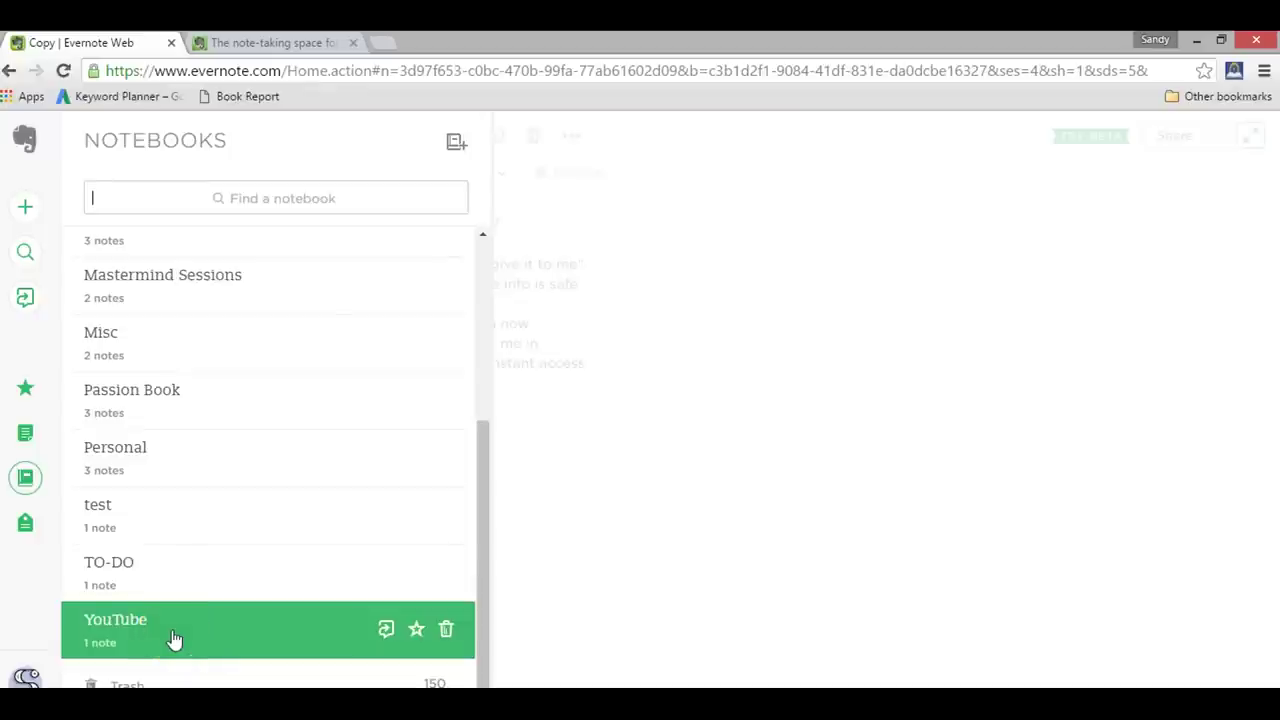
pyautogui.scroll(3, 174, 640)
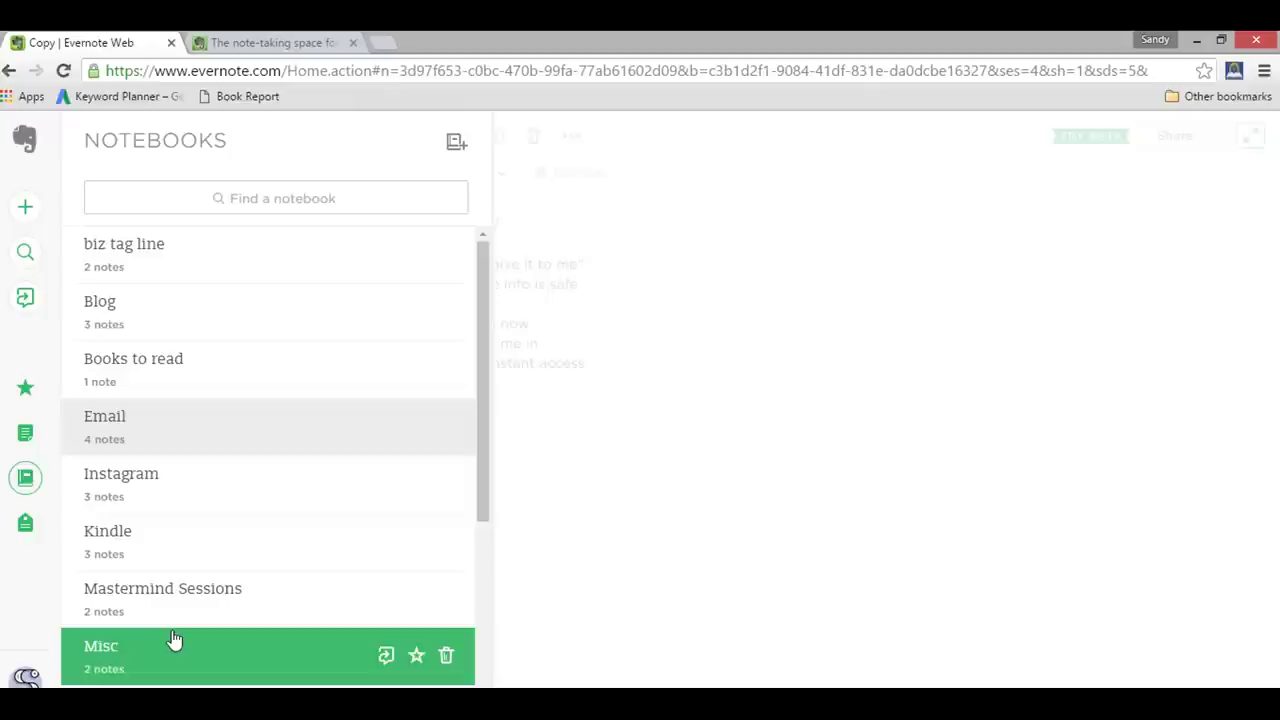